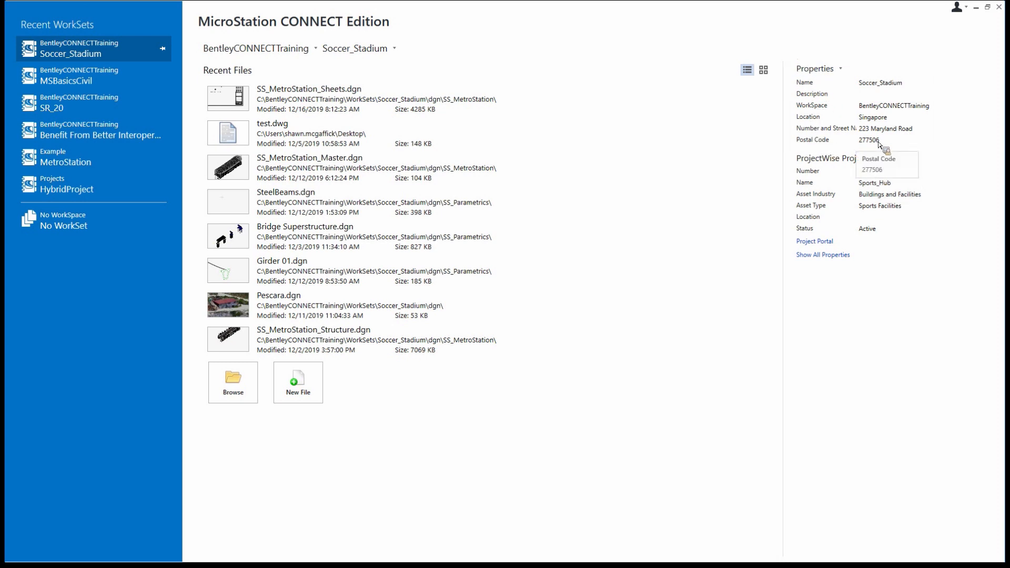
- Examine the advanced properties of the Soccer_Stadium WorkSet, including its location, street and postal code fields
{"action": "left_click", "coordinate": [828, 69]}
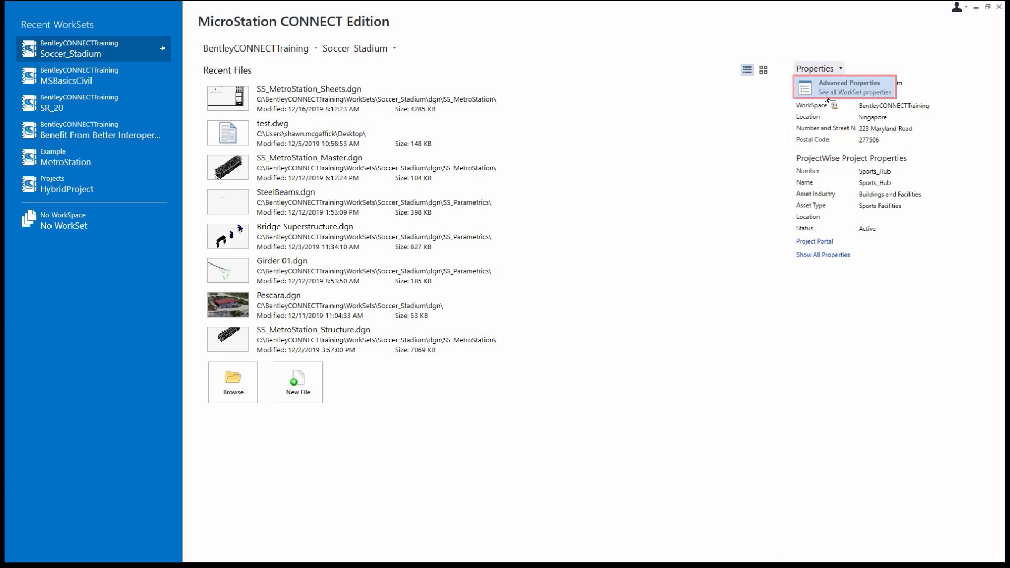
{"action": "left_click", "coordinate": [837, 88]}
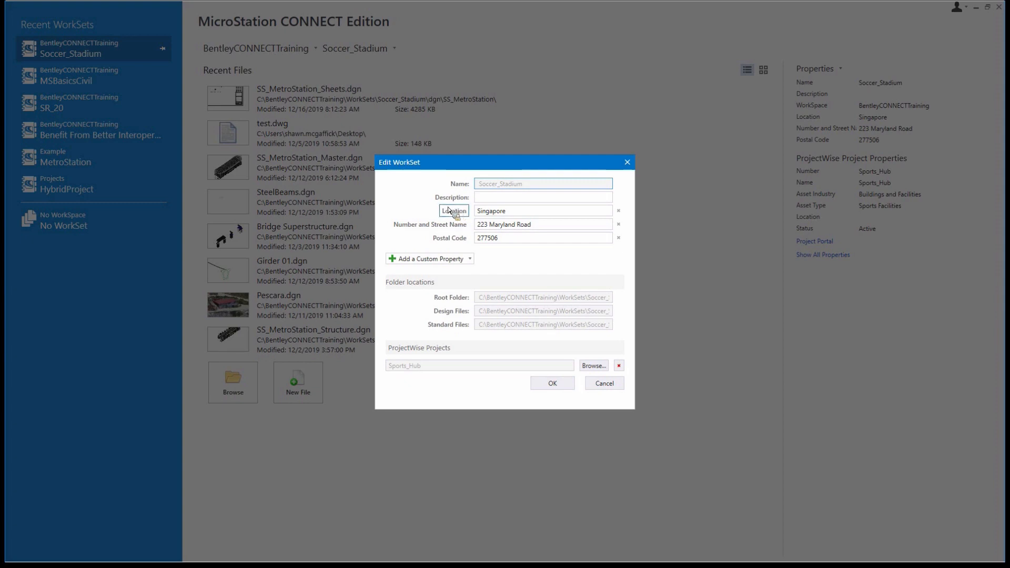
{"action": "left_click", "coordinate": [604, 383]}
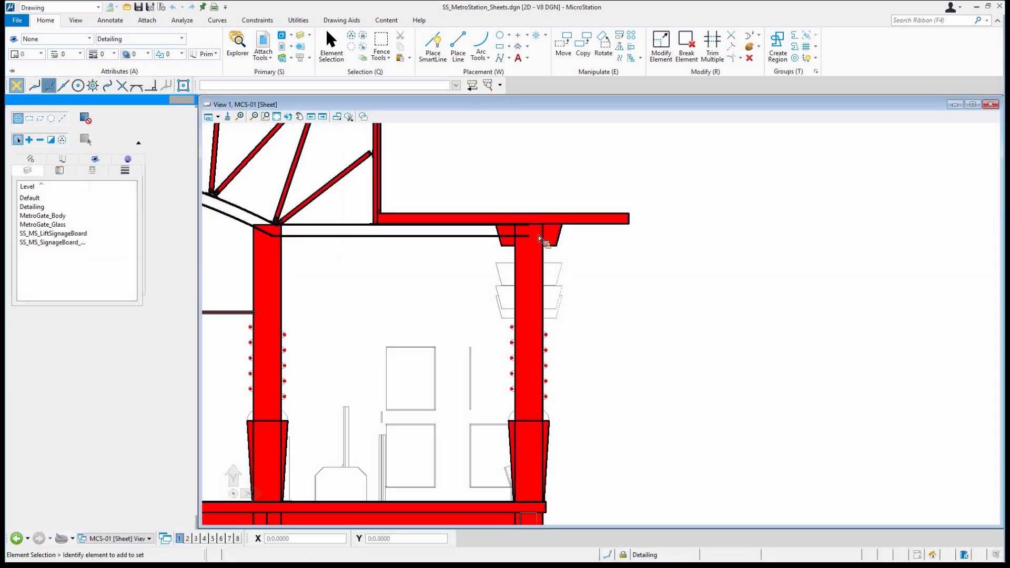
- Start the Place Text tool for the empty sheet area beside the title block
{"action": "scroll", "coordinate": [627, 284], "scroll_direction": "down", "scroll_amount": 5}
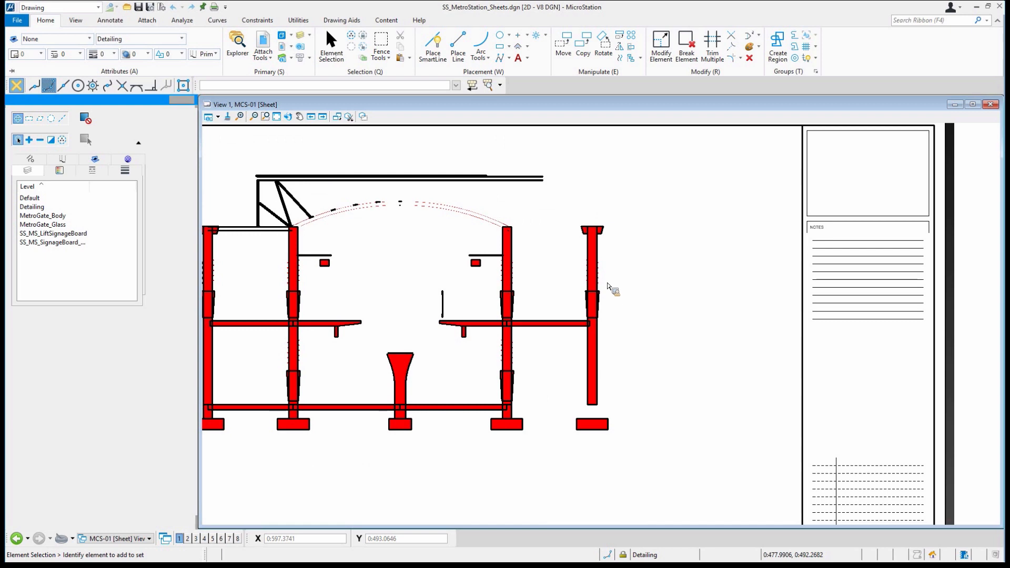
{"action": "scroll", "coordinate": [608, 287], "scroll_direction": "down", "scroll_amount": 3}
{"action": "scroll", "coordinate": [667, 521], "scroll_direction": "down", "scroll_amount": 2}
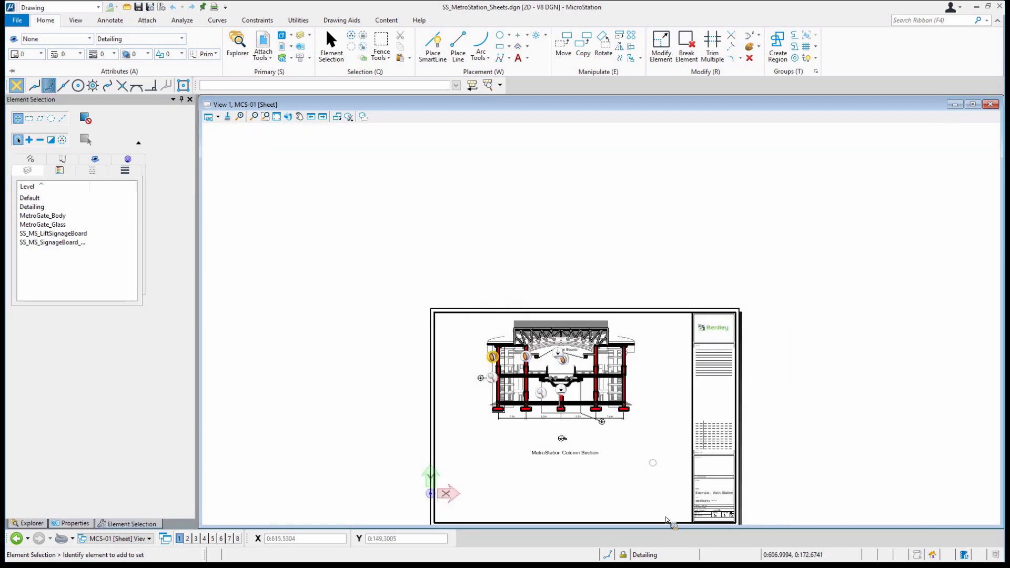
{"action": "scroll", "coordinate": [679, 522], "scroll_direction": "up", "scroll_amount": 3}
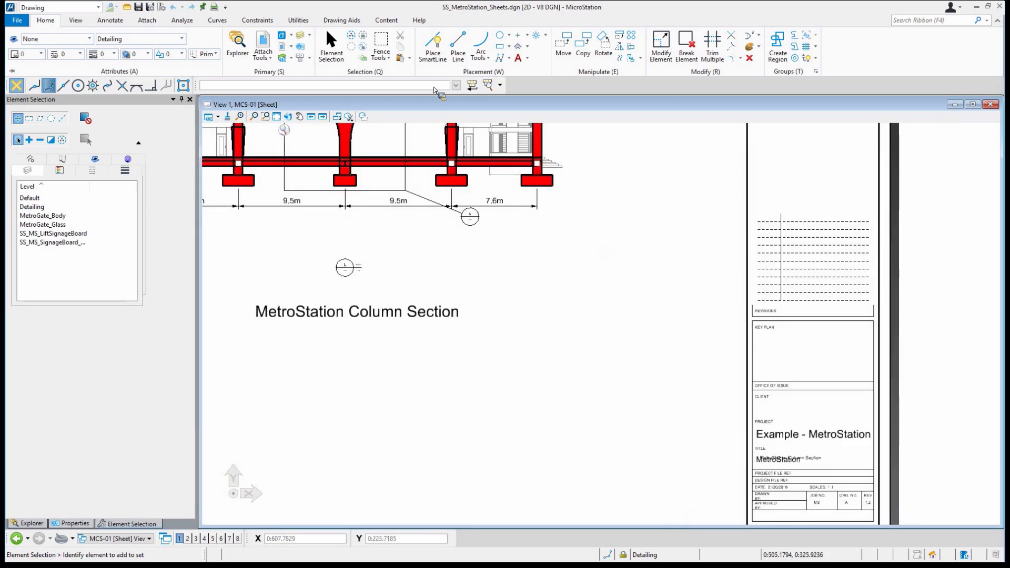
{"action": "left_click", "coordinate": [520, 59]}
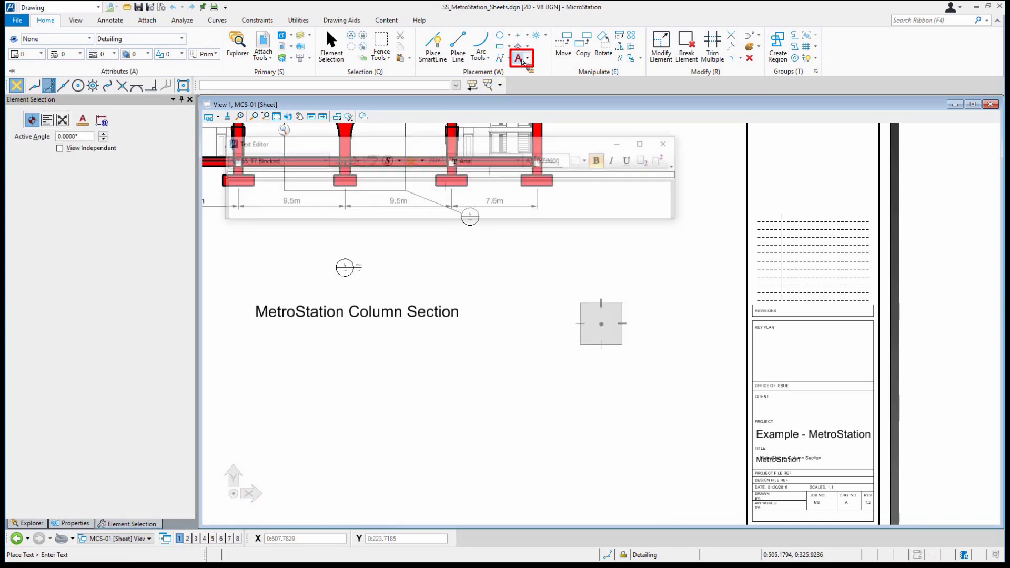
- Examine the field types available for inserting a field in the text, without inserting one
{"action": "right_click", "coordinate": [462, 205]}
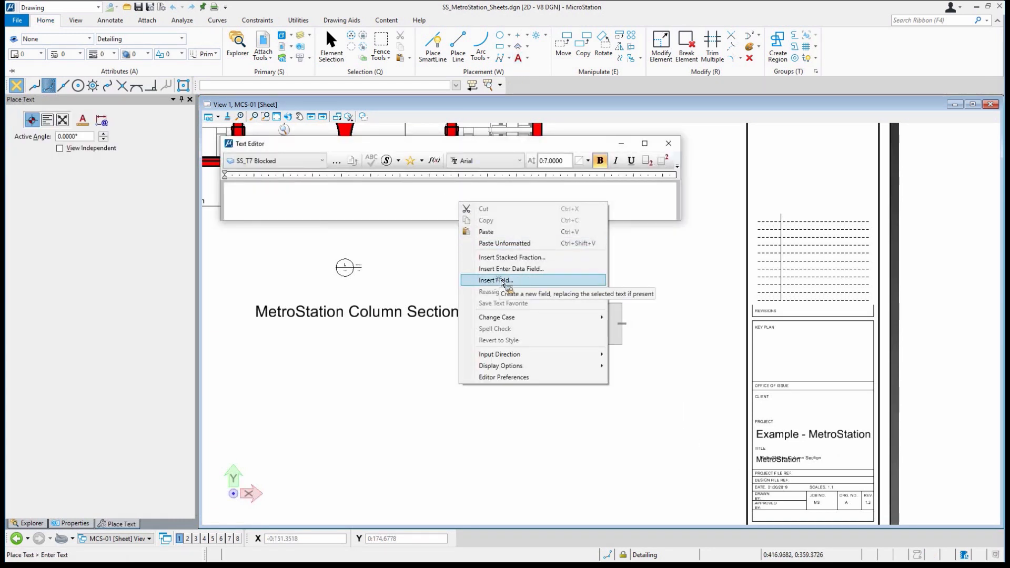
{"action": "left_click", "coordinate": [503, 281]}
{"action": "left_click", "coordinate": [501, 181]}
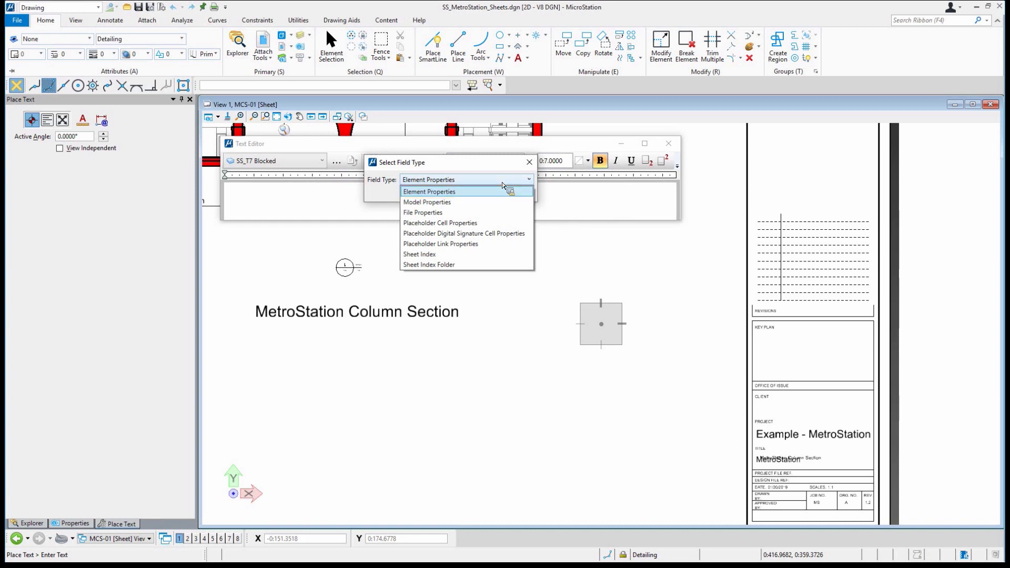
{"action": "left_click", "coordinate": [517, 159]}
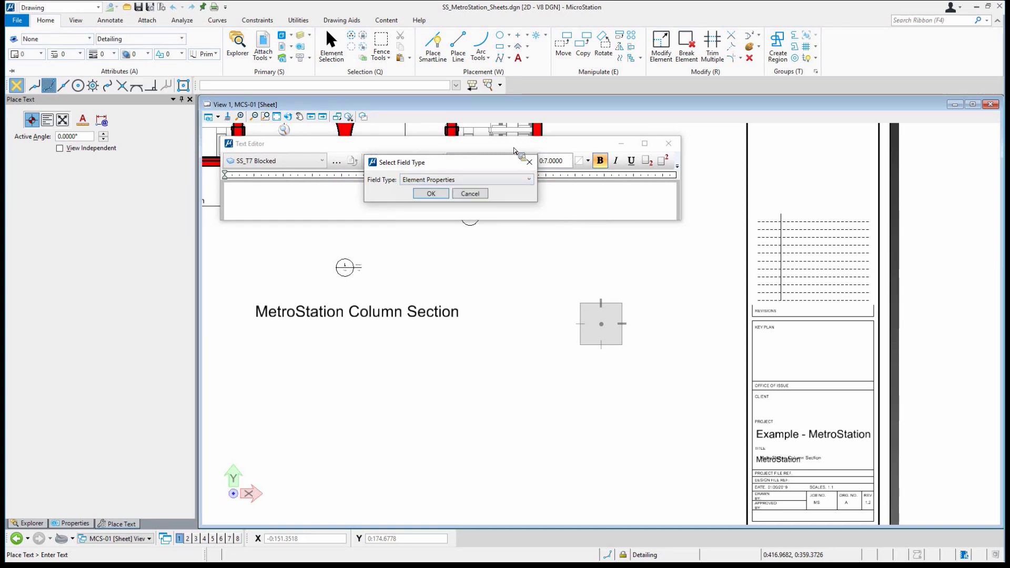
{"action": "left_click", "coordinate": [477, 193]}
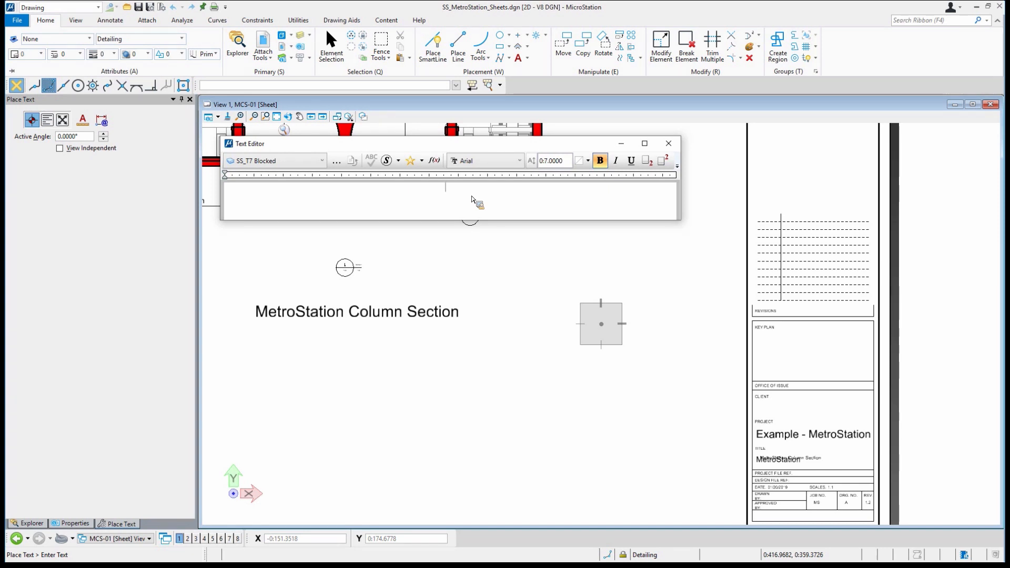
- Place the Address text favorite near the sheet's lower edge, just beside the title block
{"action": "left_click", "coordinate": [420, 162]}
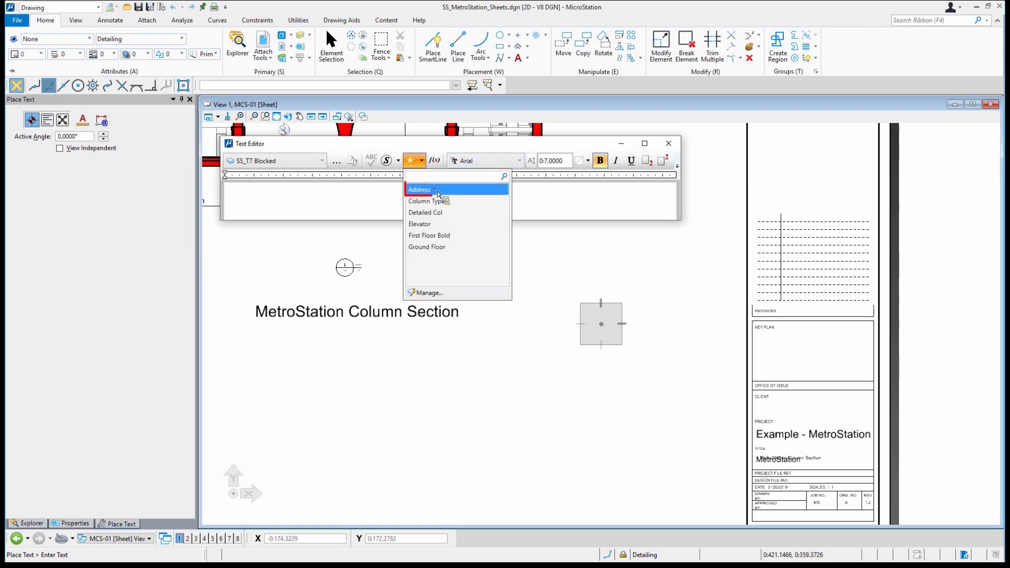
{"action": "left_click", "coordinate": [437, 190]}
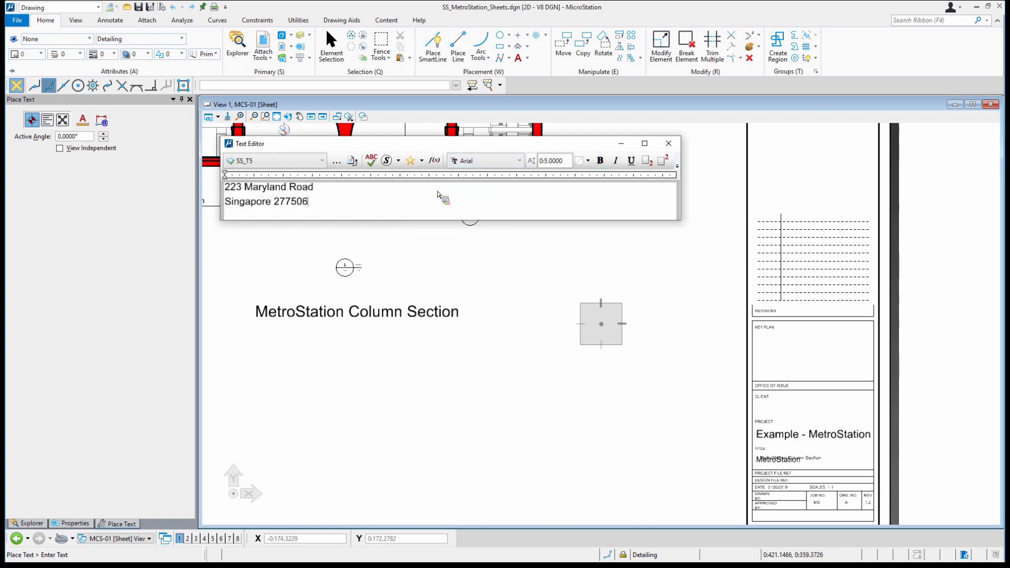
{"action": "left_click", "coordinate": [683, 503]}
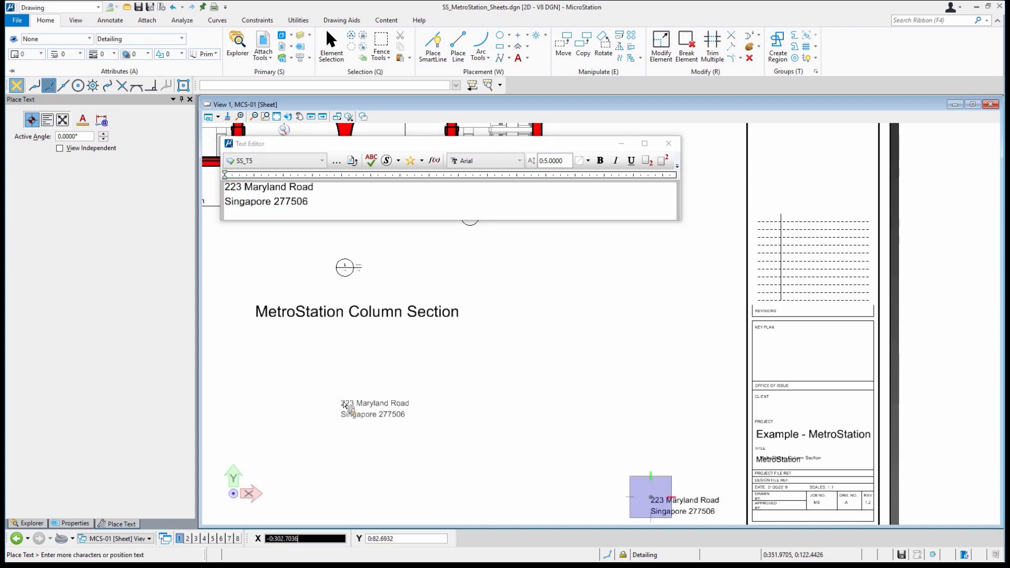
{"action": "right_click", "coordinate": [550, 295]}
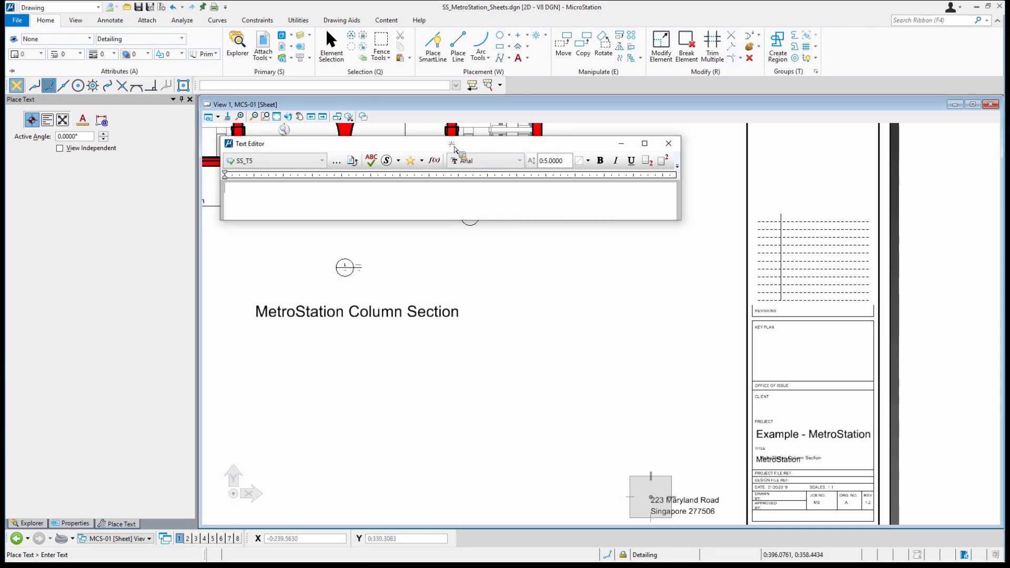
- Create a new text favorite named Path in SS_MetroStation_Sheets.dgn with the Text Favorite Manager
{"action": "left_click_drag", "start_coordinate": [454, 144], "coordinate": [515, 144]}
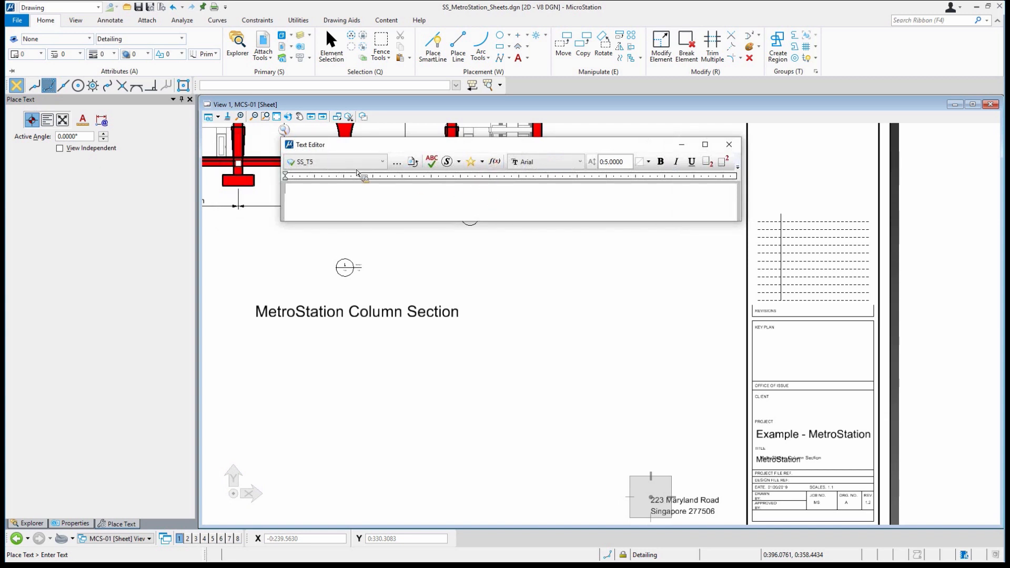
{"action": "right_click", "coordinate": [456, 203]}
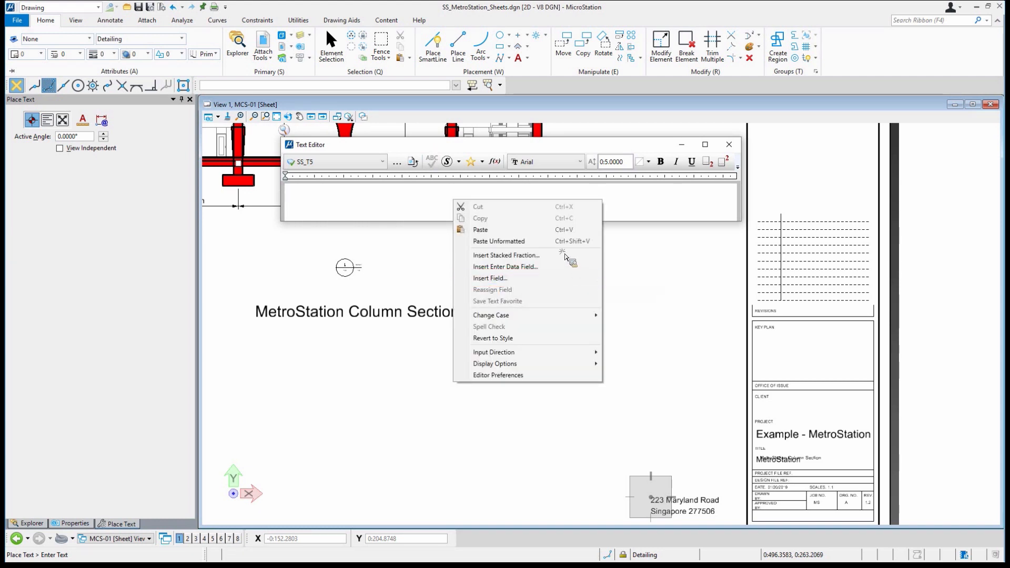
{"action": "left_click", "coordinate": [483, 162]}
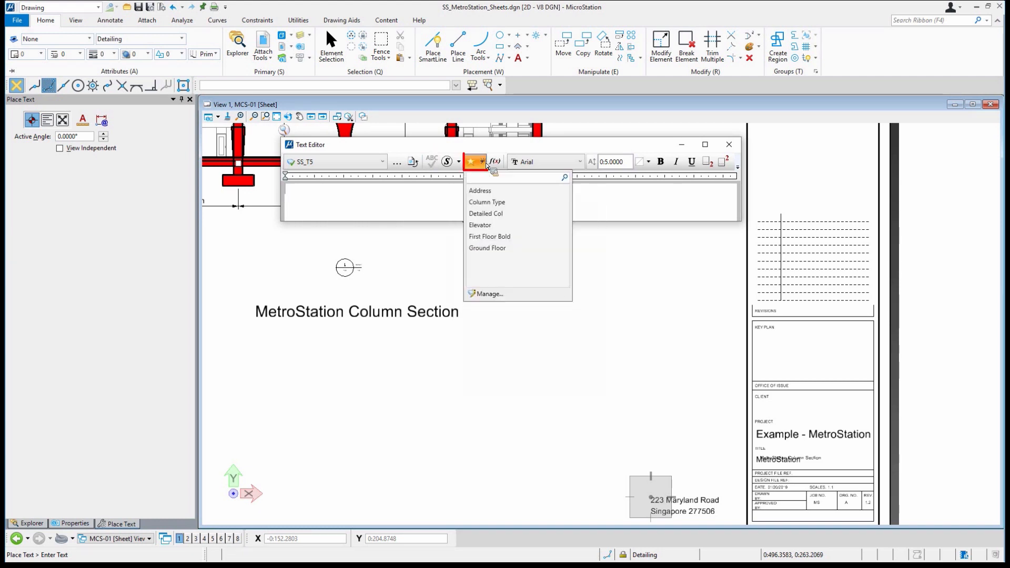
{"action": "left_click", "coordinate": [498, 295]}
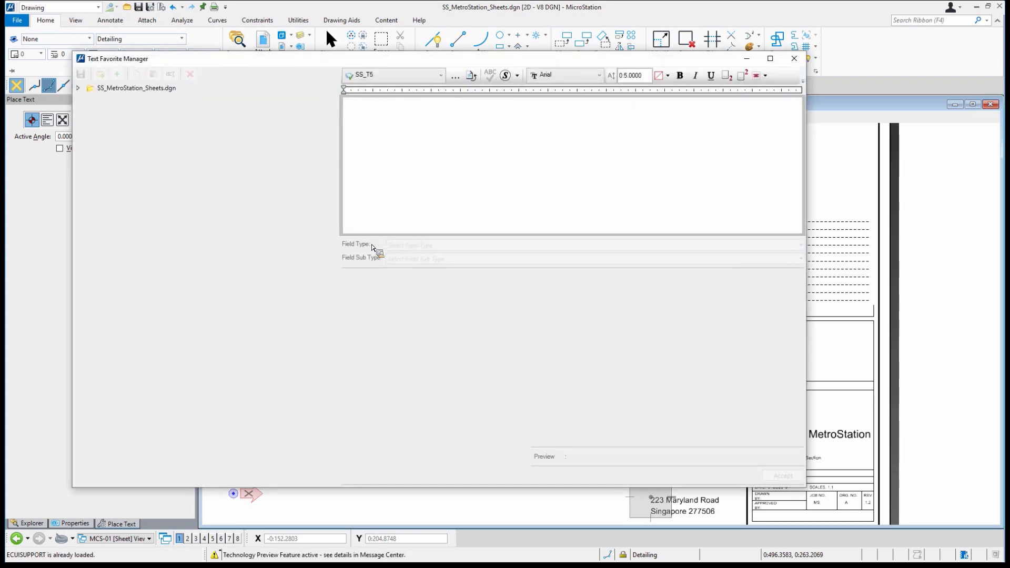
{"action": "left_click", "coordinate": [134, 92]}
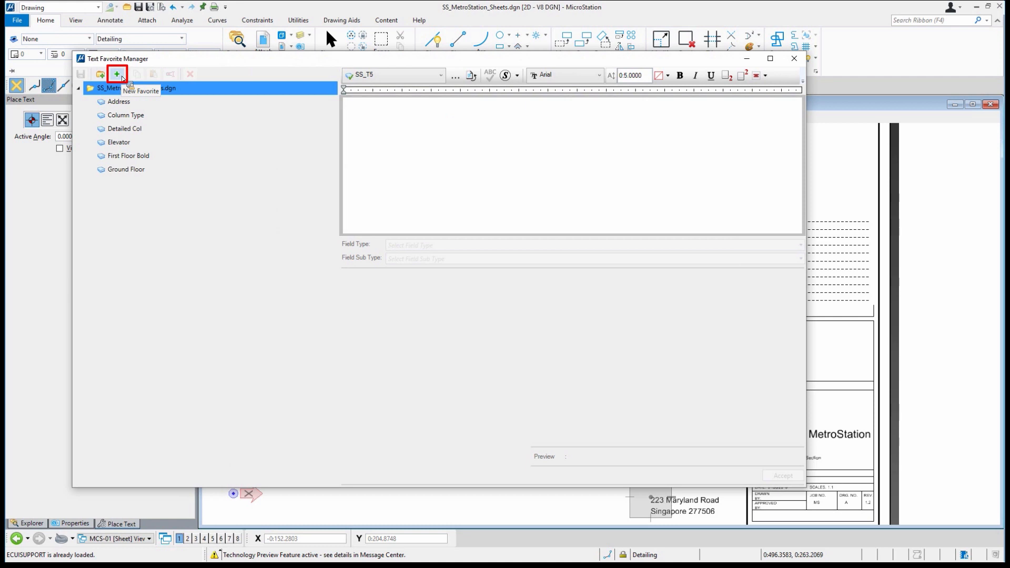
{"action": "left_click", "coordinate": [118, 74]}
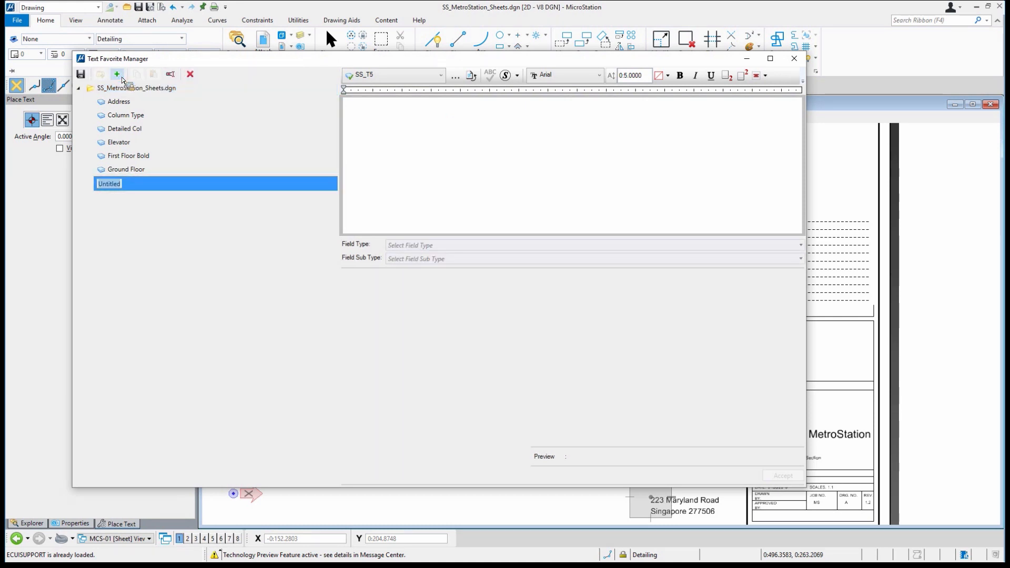
{"action": "type", "text": "Path"}
{"action": "key", "text": "Return"}
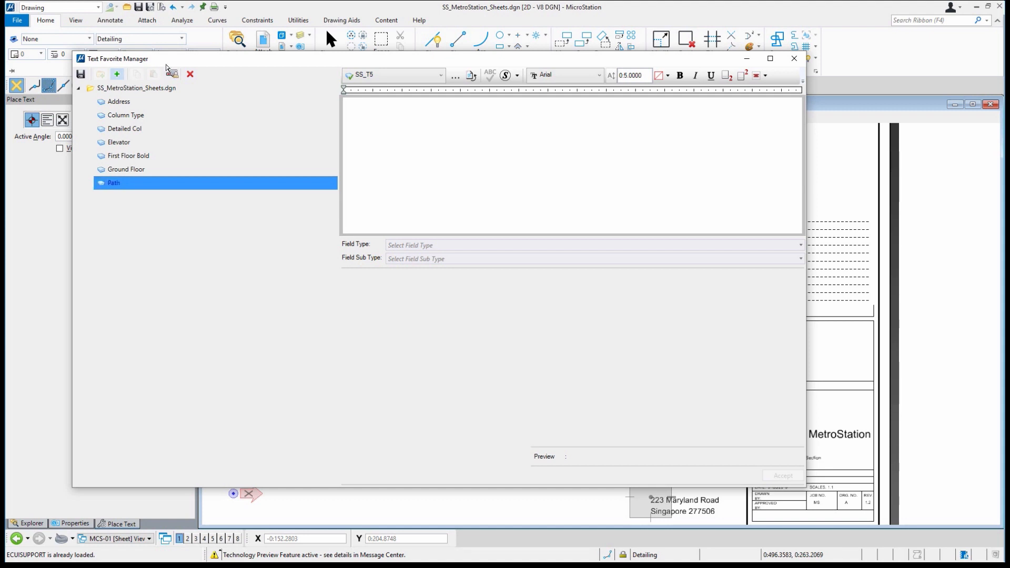
- Give the Path favorite a File Properties field of sub type Files, using the General File Name property
{"action": "left_click", "coordinate": [429, 246]}
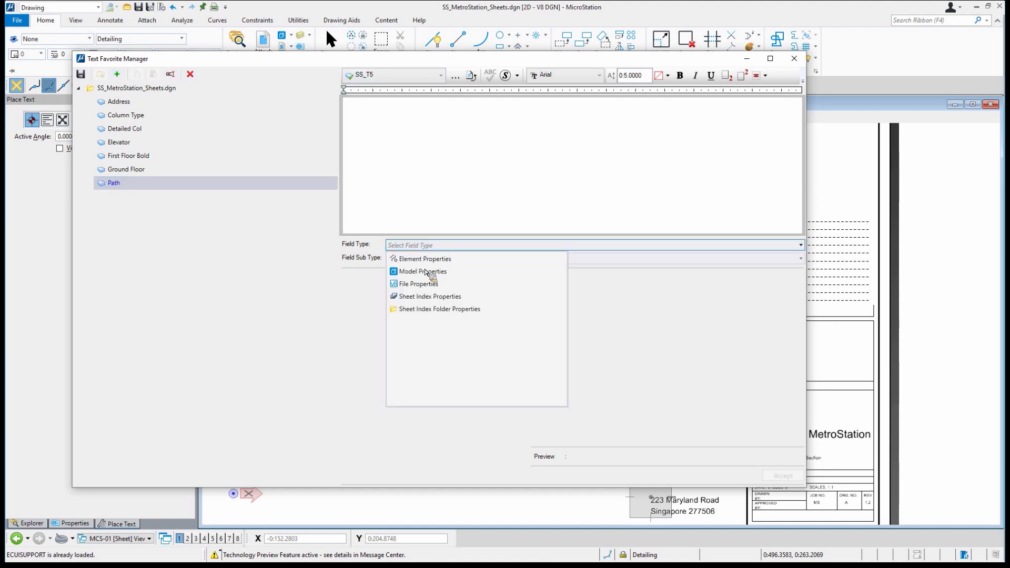
{"action": "left_click", "coordinate": [405, 287]}
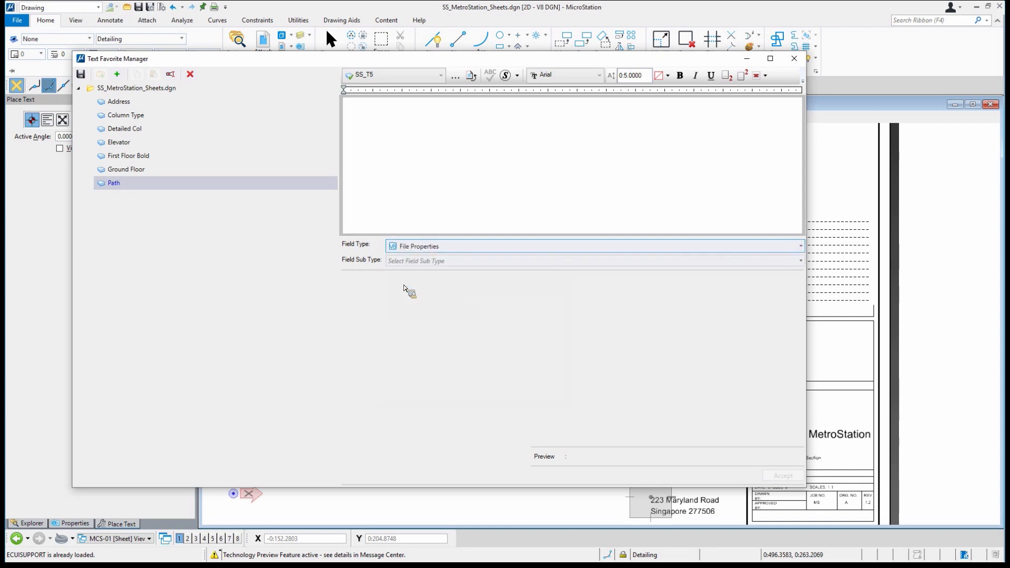
{"action": "left_click", "coordinate": [406, 262]}
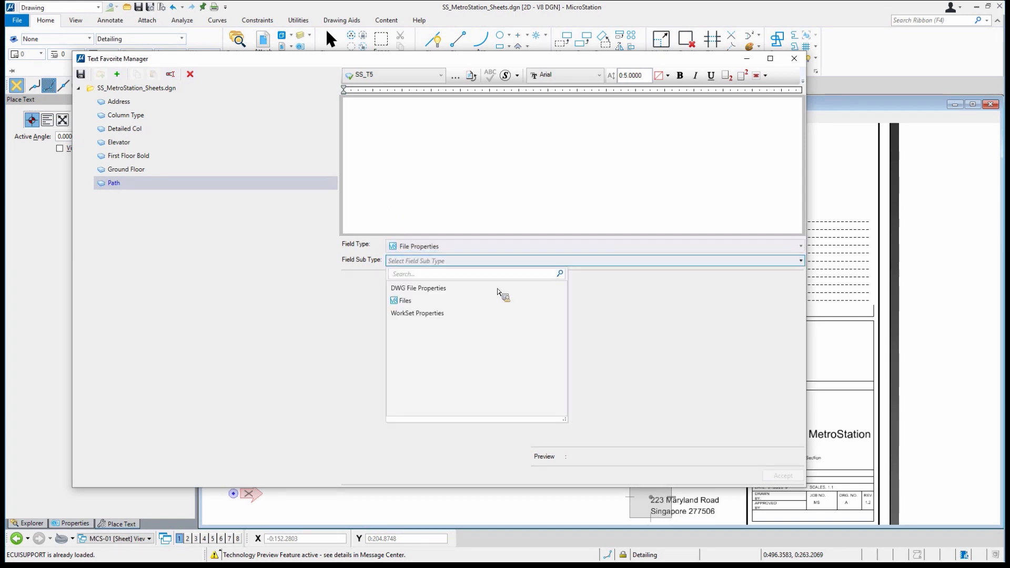
{"action": "left_click", "coordinate": [403, 303]}
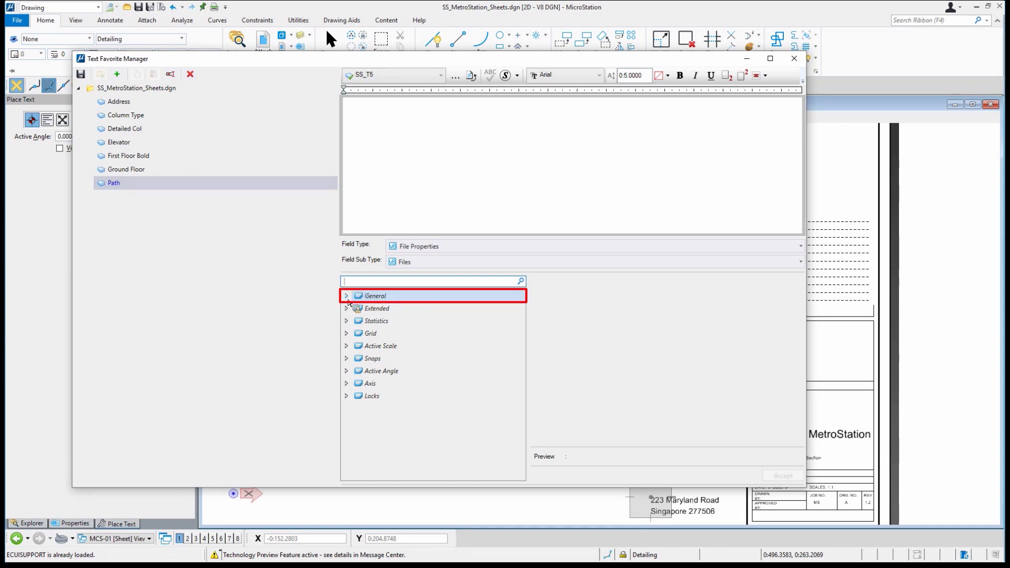
{"action": "left_click", "coordinate": [347, 297]}
{"action": "left_click_drag", "start_coordinate": [396, 309], "coordinate": [403, 316]}
- Set Root and Extension to False in the File Name format and accept the field into the favorite
{"action": "left_click", "coordinate": [761, 295]}
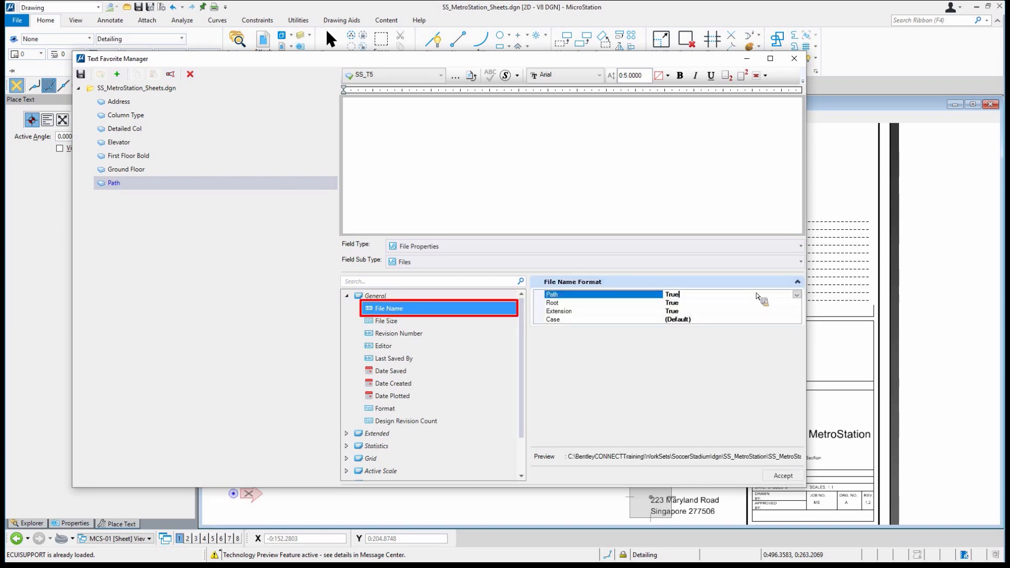
{"action": "left_click", "coordinate": [794, 303]}
{"action": "left_click", "coordinate": [797, 303]}
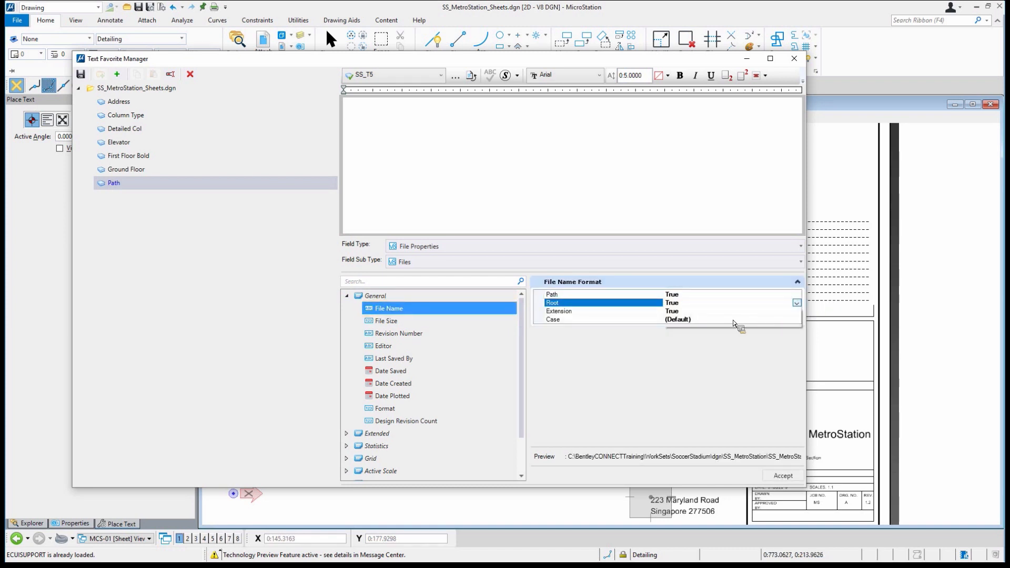
{"action": "left_click", "coordinate": [676, 320]}
{"action": "left_click", "coordinate": [687, 312]}
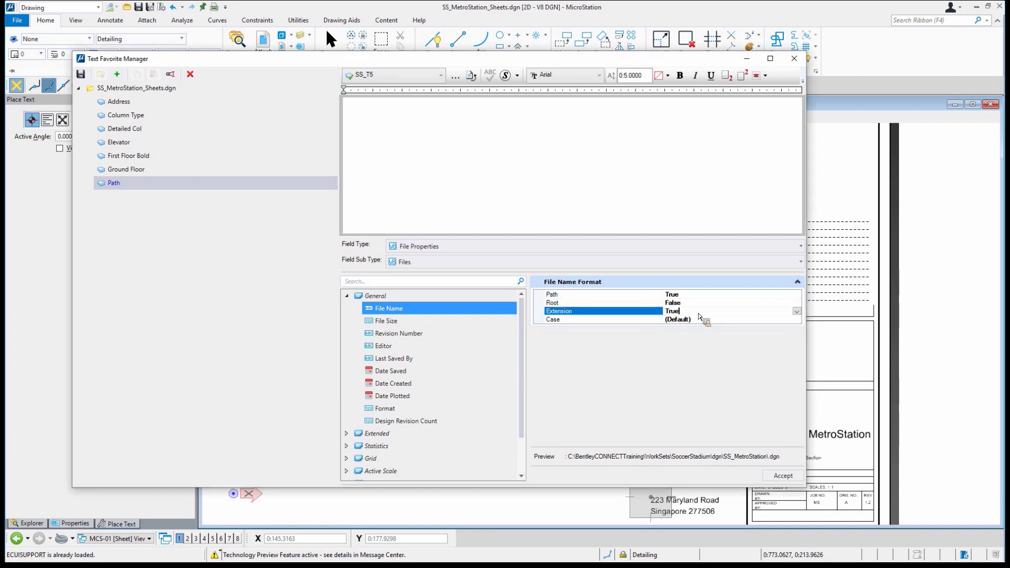
{"action": "left_click", "coordinate": [797, 312]}
{"action": "left_click", "coordinate": [796, 313]}
{"action": "left_click", "coordinate": [795, 313]}
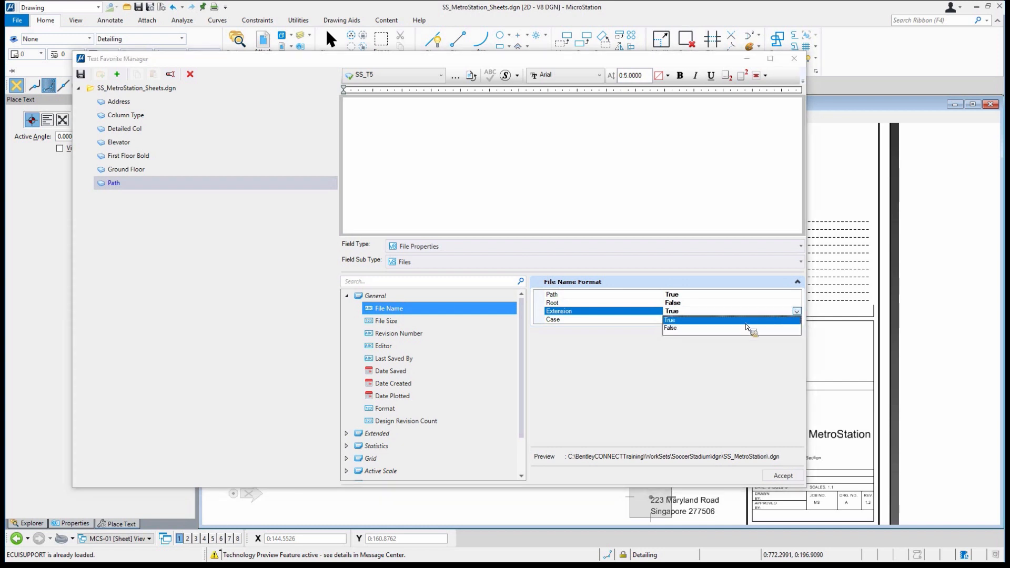
{"action": "left_click", "coordinate": [670, 327]}
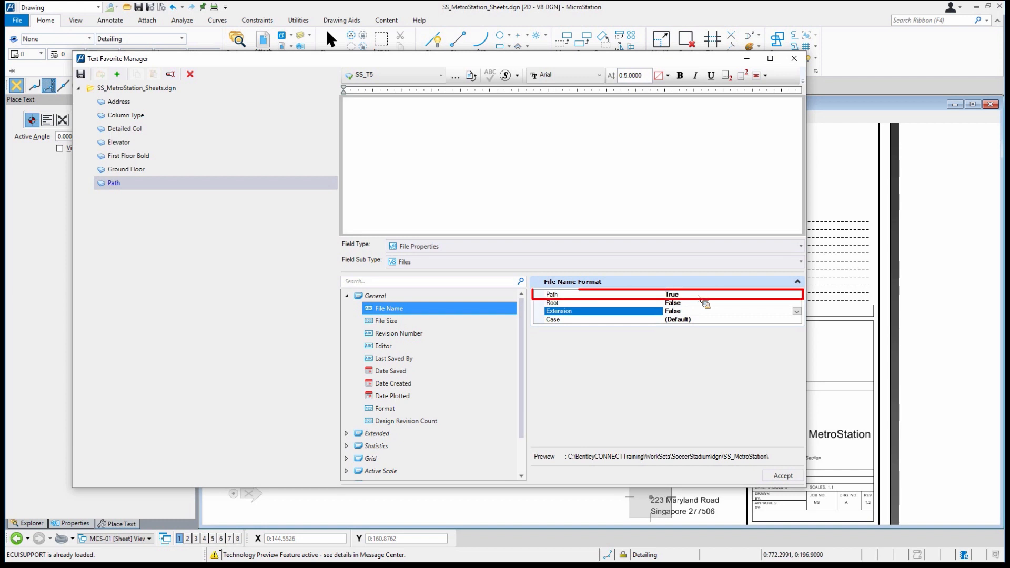
{"action": "left_click", "coordinate": [782, 475]}
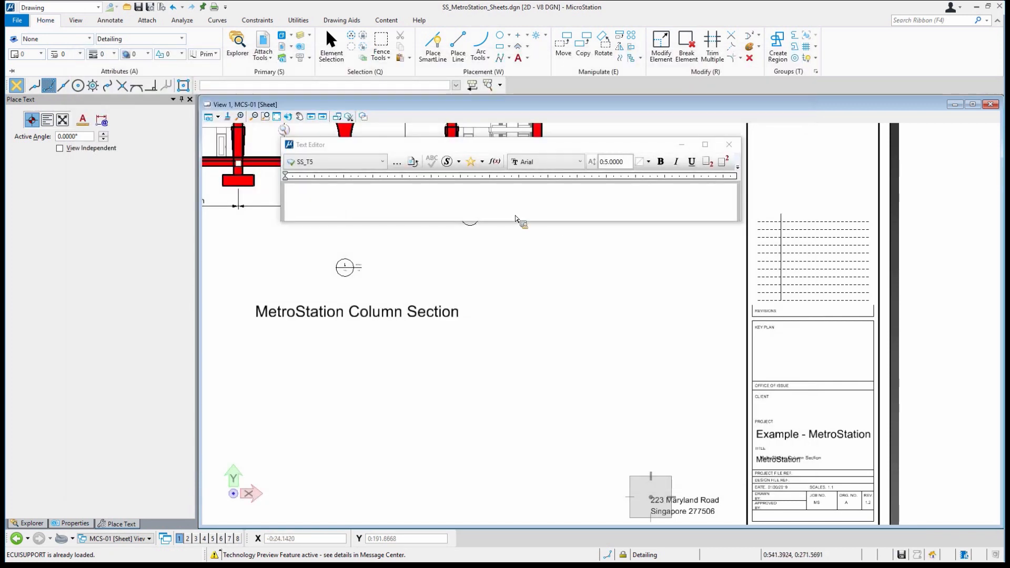
- Place the Path text favorite in the empty area near the sheet's lower edge, below the MetroStation Column Section title
{"action": "left_click", "coordinate": [482, 162]}
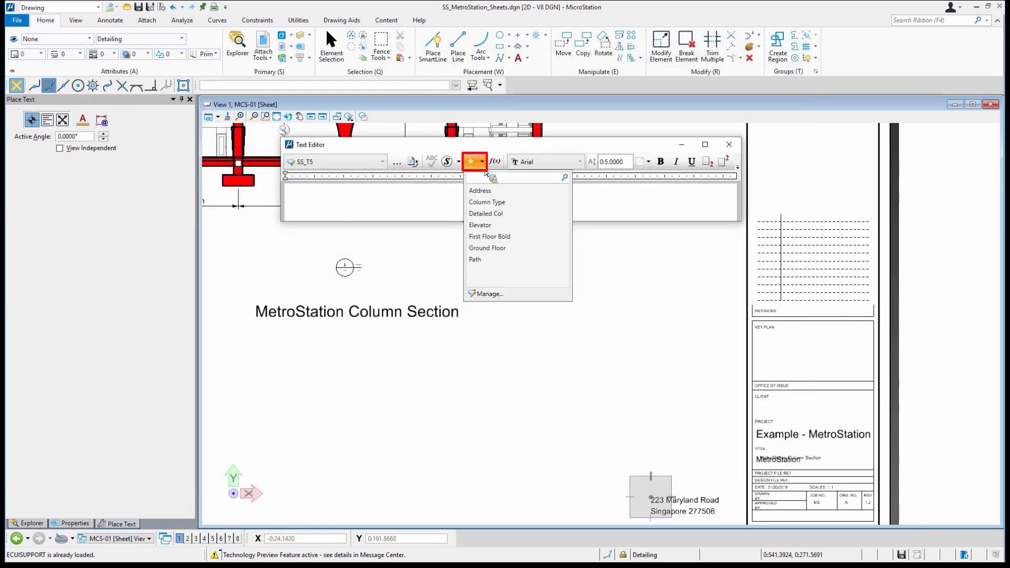
{"action": "left_click", "coordinate": [479, 260]}
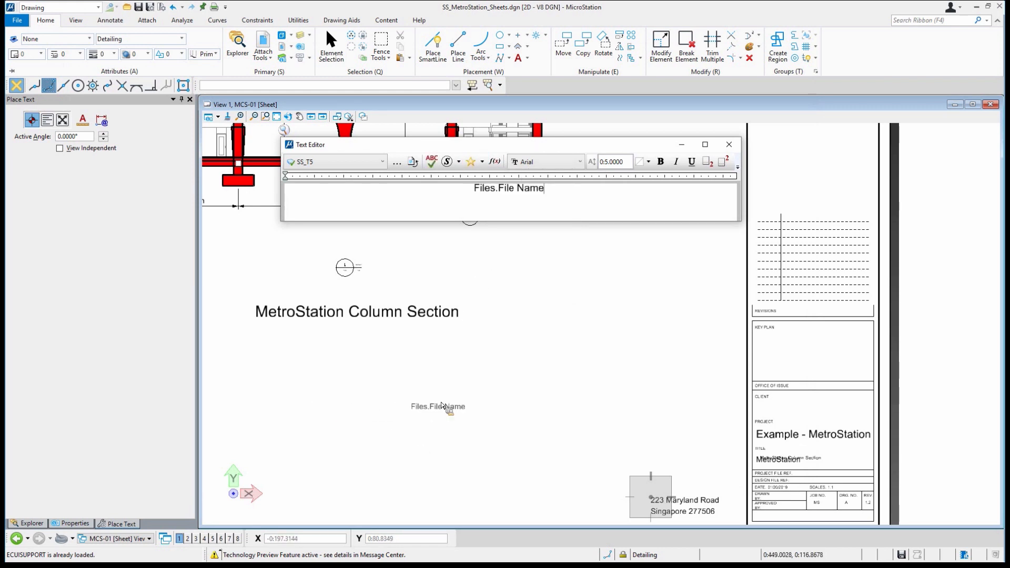
{"action": "scroll", "coordinate": [362, 420], "scroll_direction": "down", "scroll_amount": 3}
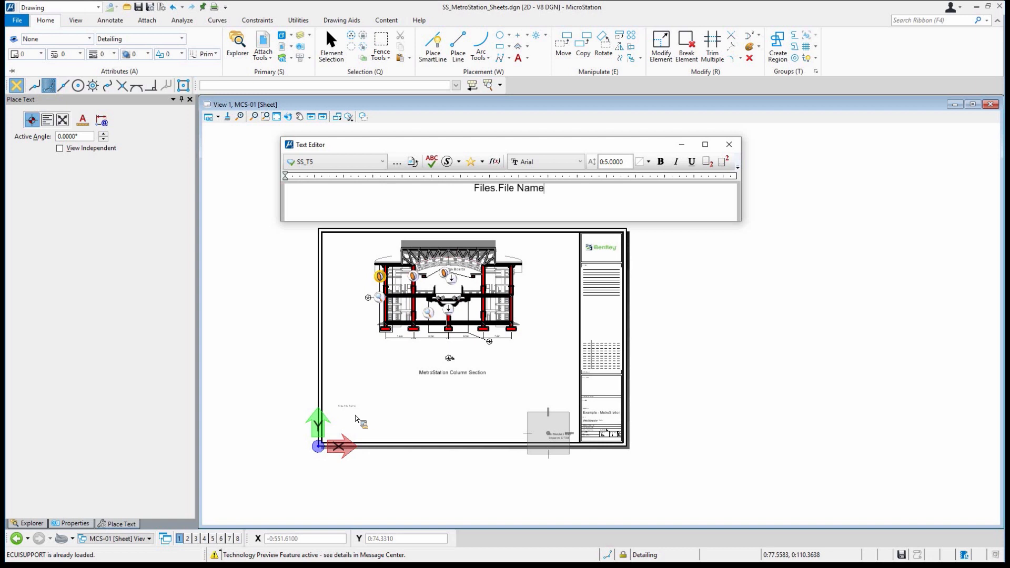
{"action": "left_click", "coordinate": [403, 416]}
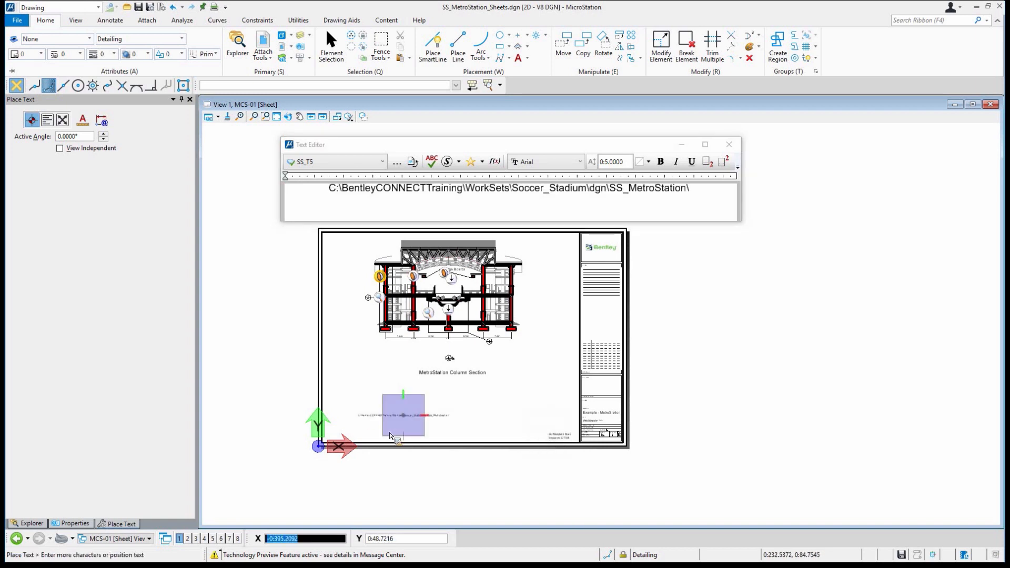
{"action": "right_click", "coordinate": [420, 421]}
{"action": "scroll", "coordinate": [388, 427], "scroll_direction": "up", "scroll_amount": 5}
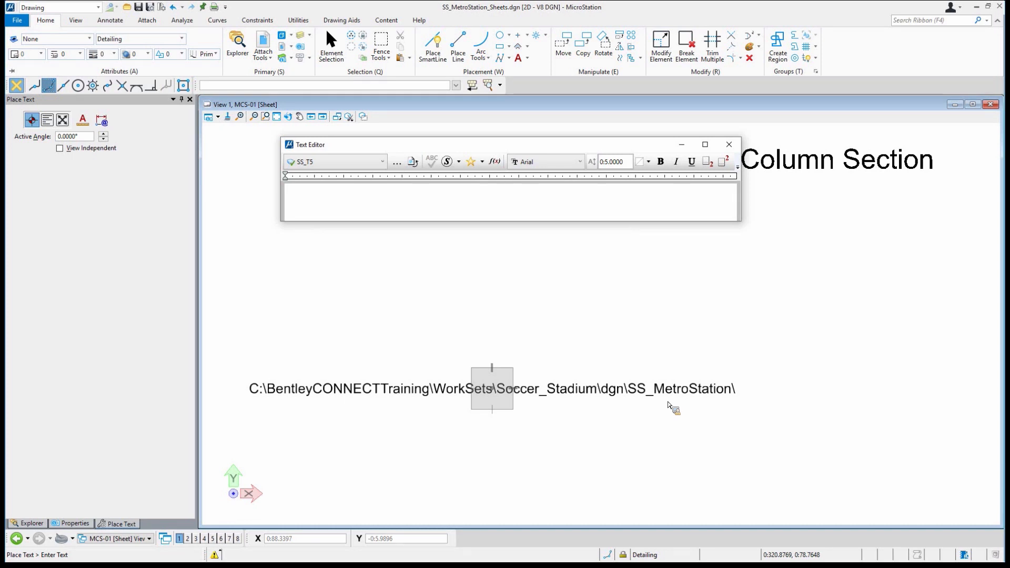
{"action": "scroll", "coordinate": [418, 487], "scroll_direction": "down", "scroll_amount": 5}
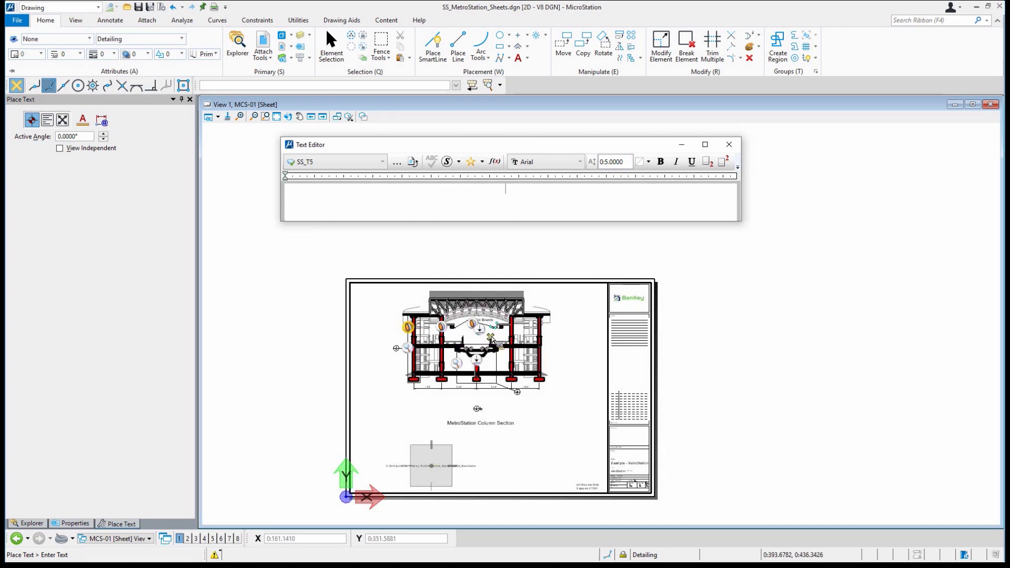
- Place the First Floor Bold text favorite above the central track beam, just below the Sign Boards note
{"action": "scroll", "coordinate": [493, 330], "scroll_direction": "up", "scroll_amount": 3}
{"action": "scroll", "coordinate": [447, 318], "scroll_direction": "up", "scroll_amount": 2}
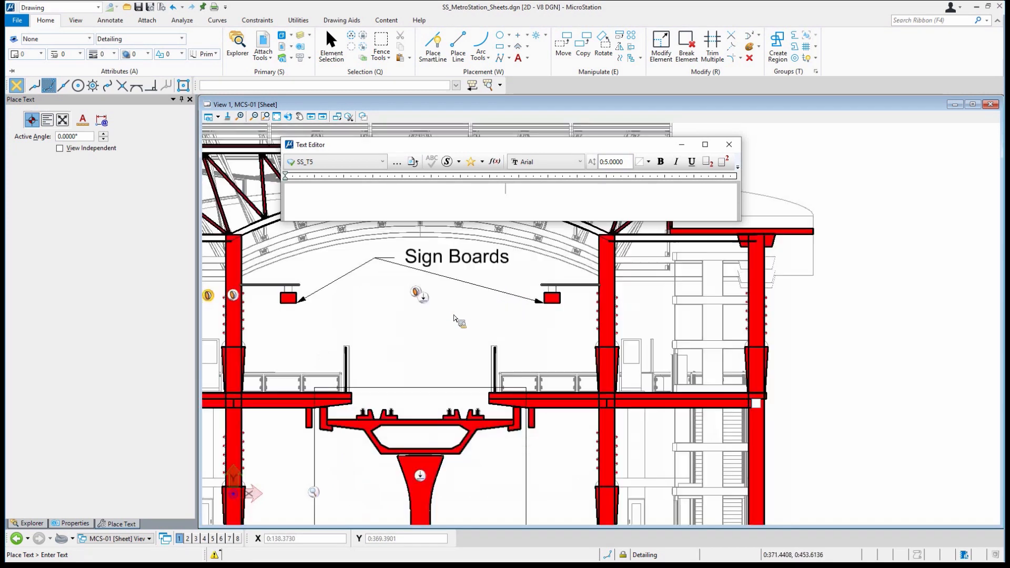
{"action": "left_click", "coordinate": [483, 163]}
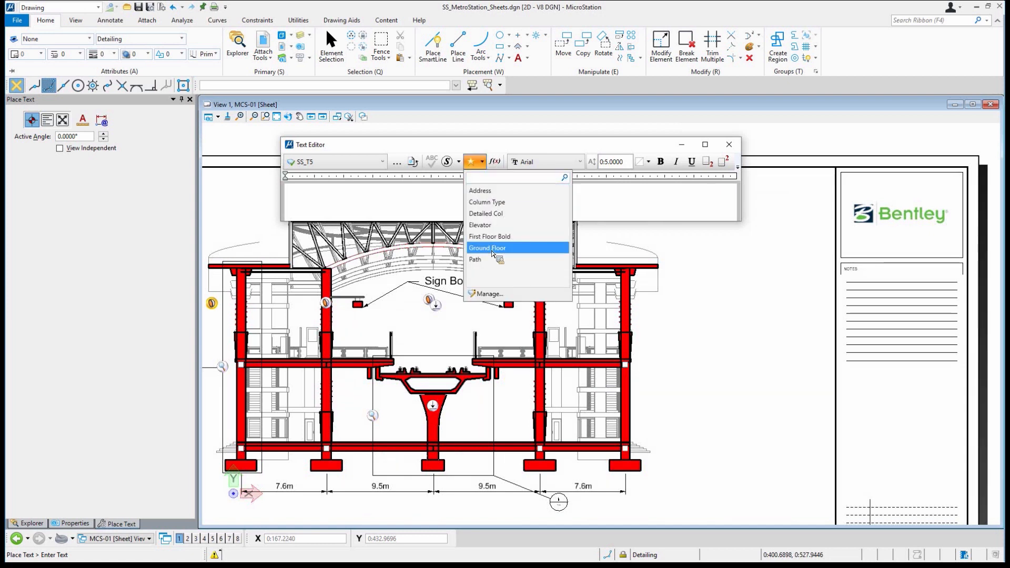
{"action": "left_click", "coordinate": [492, 237]}
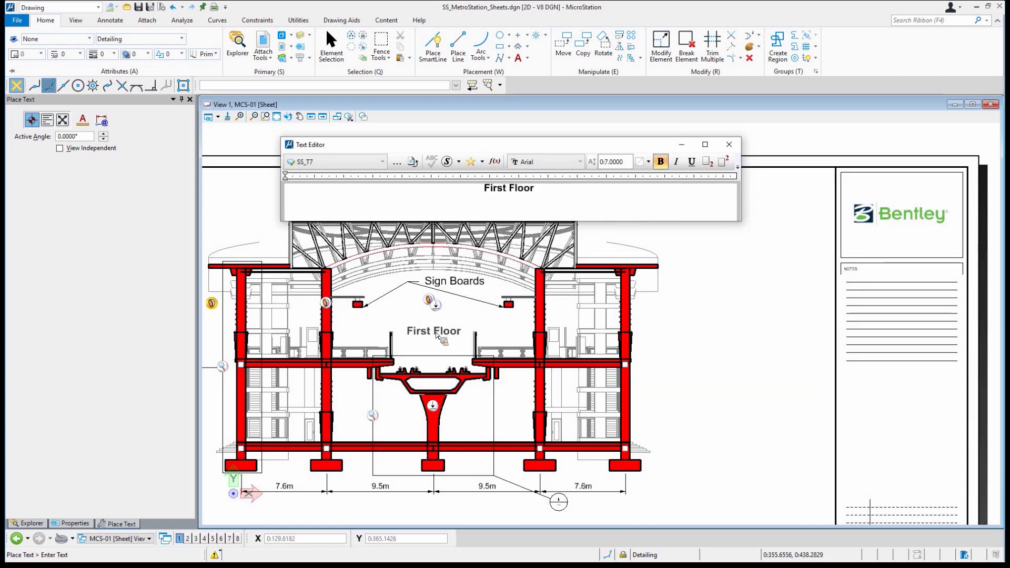
{"action": "left_click", "coordinate": [436, 333]}
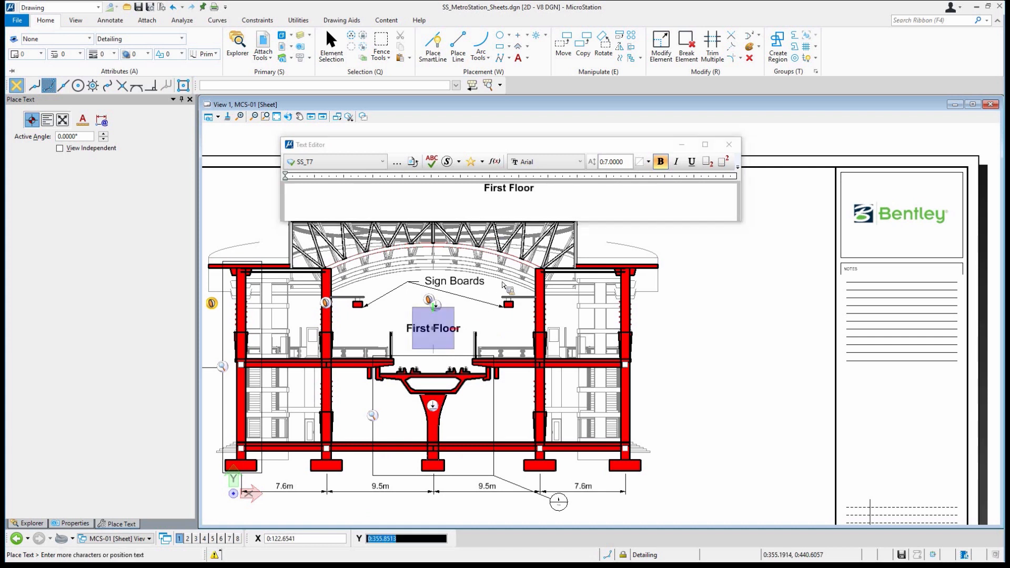
{"action": "left_click_drag", "start_coordinate": [545, 190], "coordinate": [478, 189]}
- Place the Ground Floor text favorite over the central column, just above the ground floor slab
{"action": "left_click", "coordinate": [481, 163]}
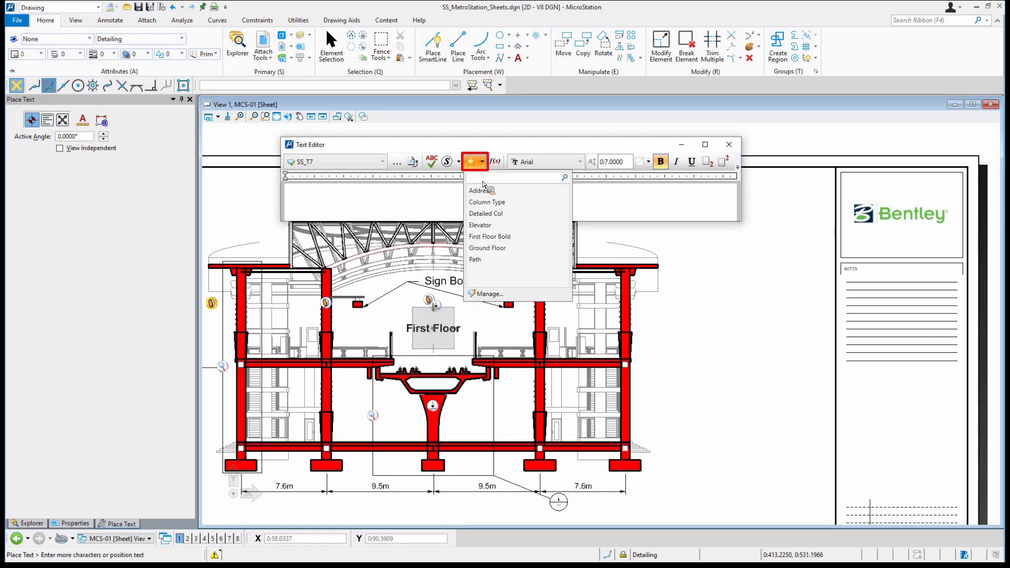
{"action": "left_click", "coordinate": [486, 250]}
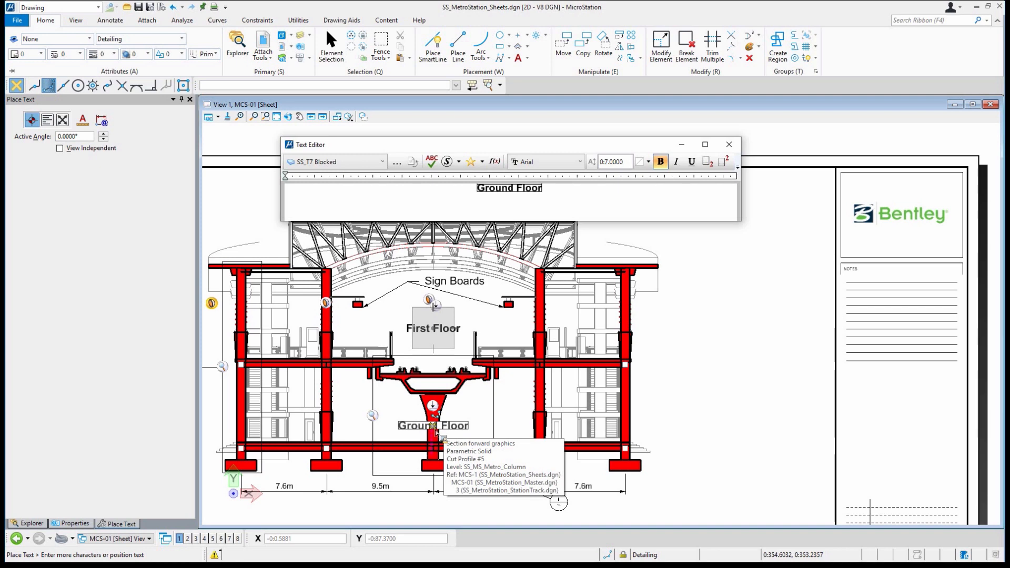
{"action": "left_click", "coordinate": [436, 431]}
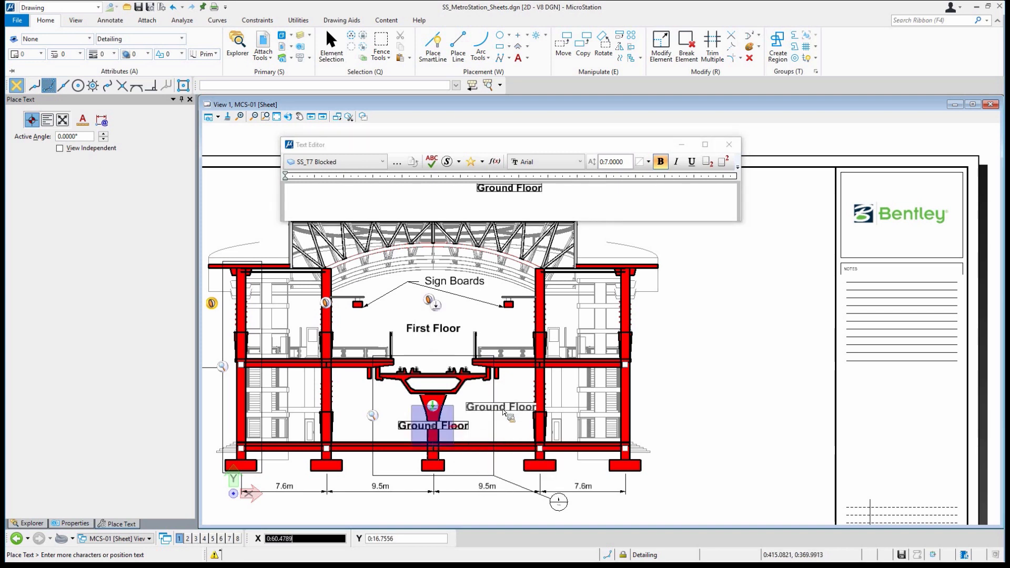
{"action": "right_click", "coordinate": [513, 410]}
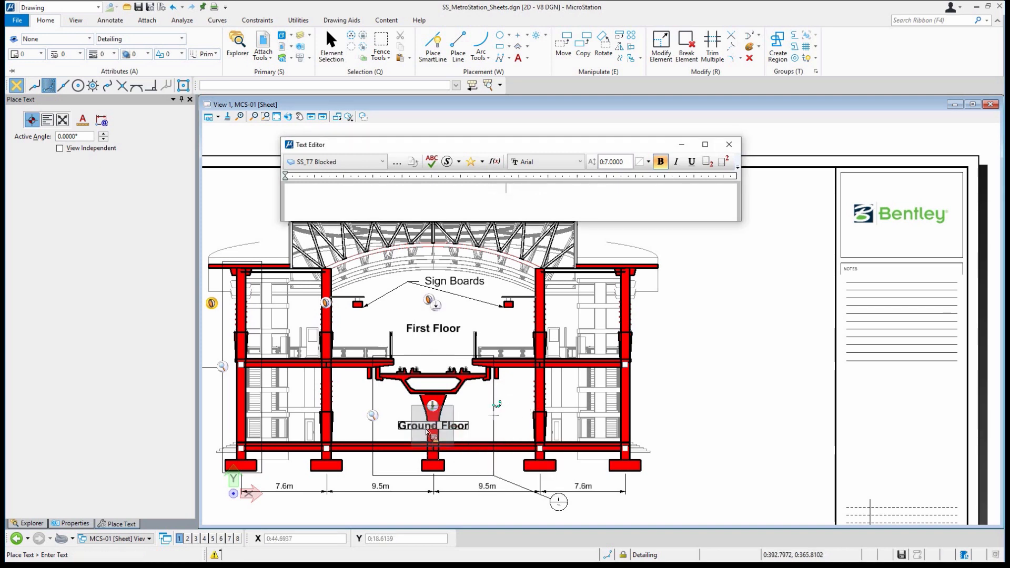
{"action": "scroll", "coordinate": [424, 427], "scroll_direction": "up", "scroll_amount": 4}
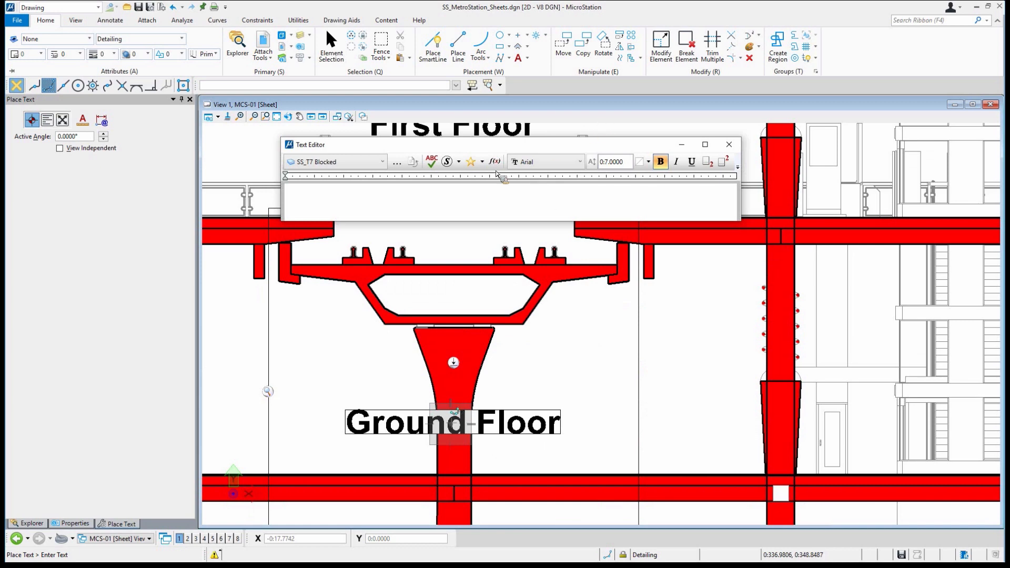
{"action": "scroll", "coordinate": [500, 159], "scroll_direction": "down", "scroll_amount": 3}
{"action": "left_click_drag", "start_coordinate": [483, 143], "coordinate": [479, 187]}
{"action": "middle_click_drag", "start_coordinate": [478, 178], "coordinate": [574, 331]}
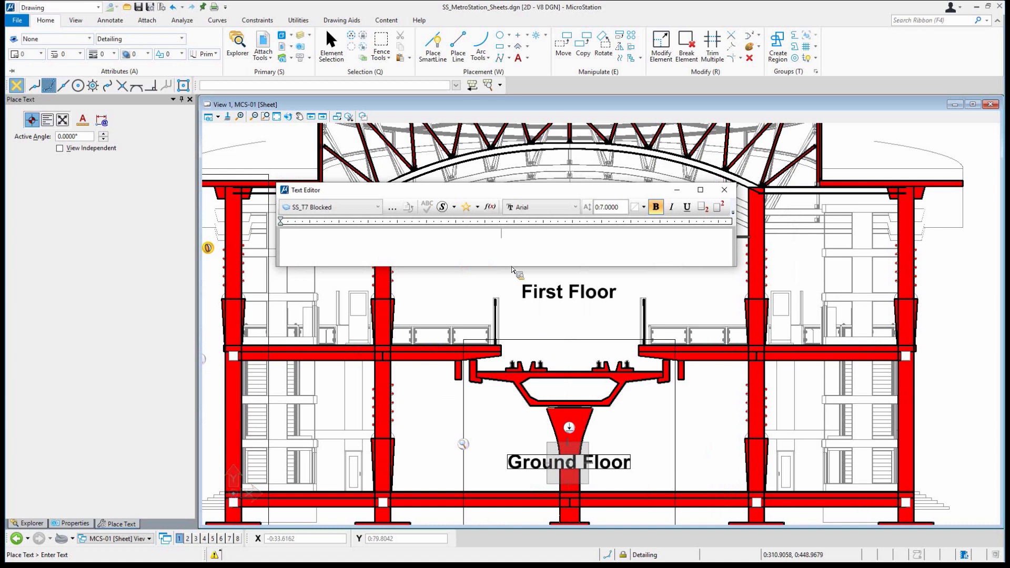
{"action": "left_click", "coordinate": [479, 209]}
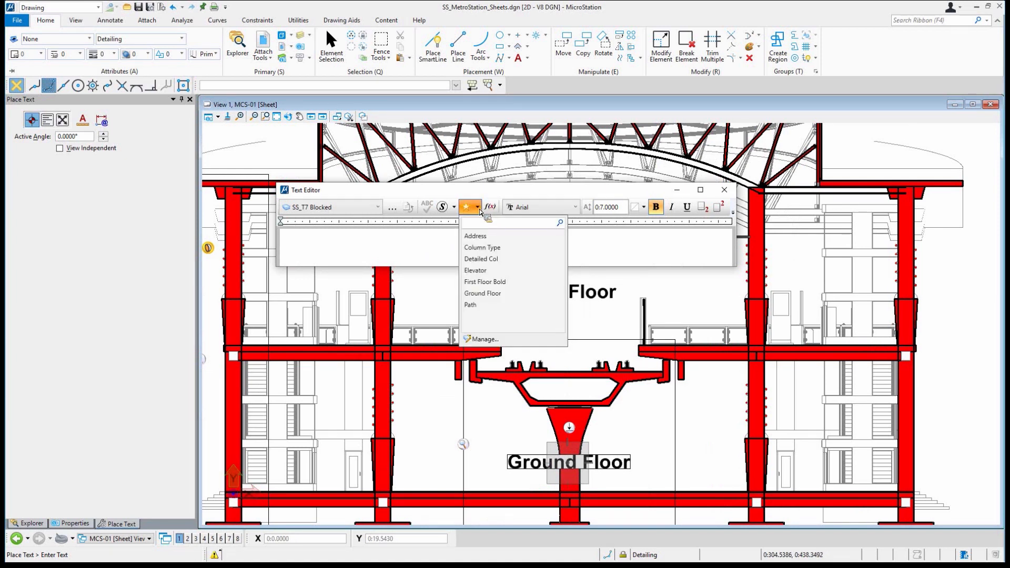
{"action": "left_click", "coordinate": [485, 282]}
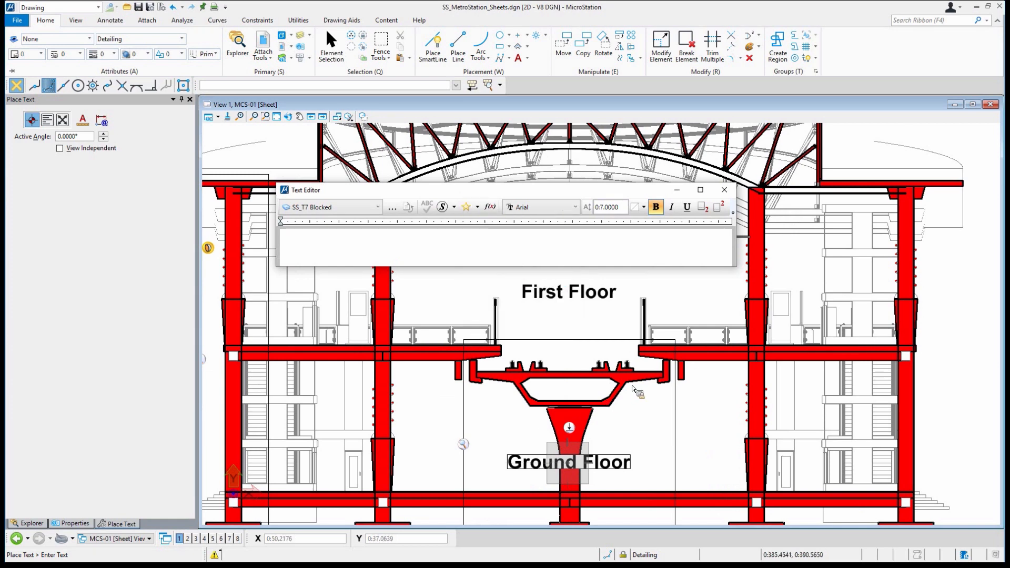
{"action": "left_click", "coordinate": [724, 189]}
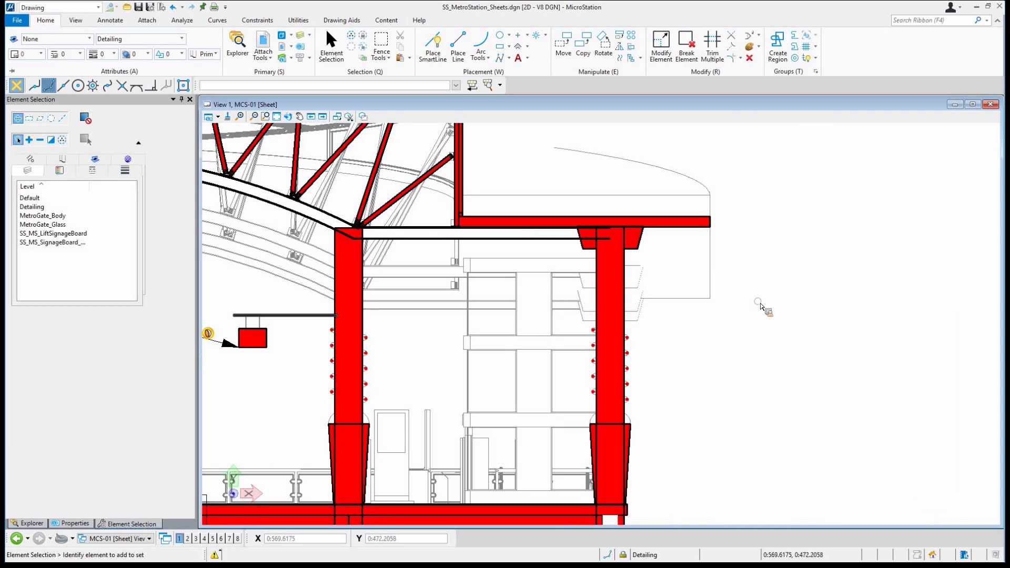
- Place a note with the Elevator text favorite, starting at Terminator, with its arrow on the elevator shaft and its text outside the building
{"action": "left_click", "coordinate": [110, 21]}
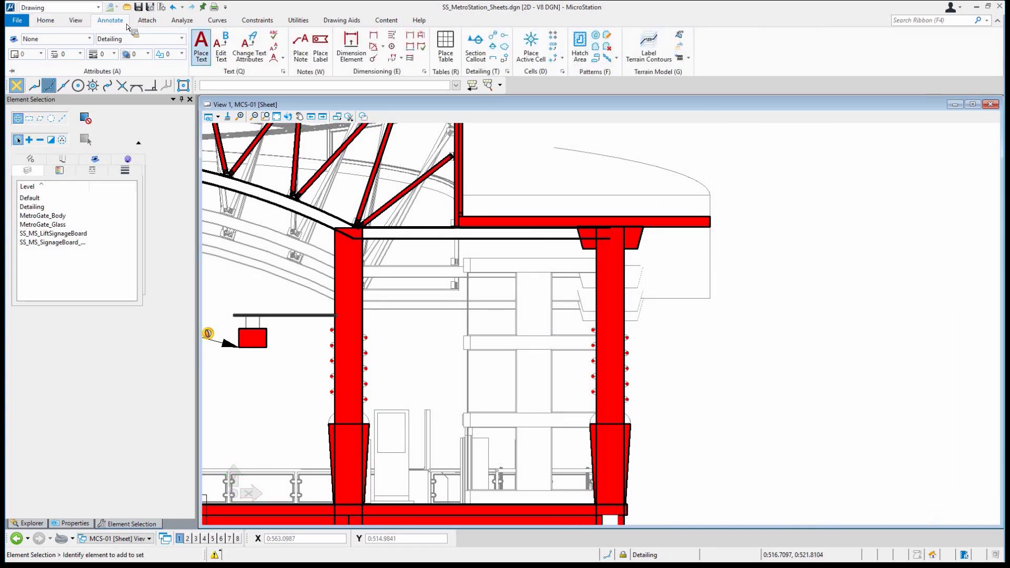
{"action": "left_click", "coordinate": [299, 57]}
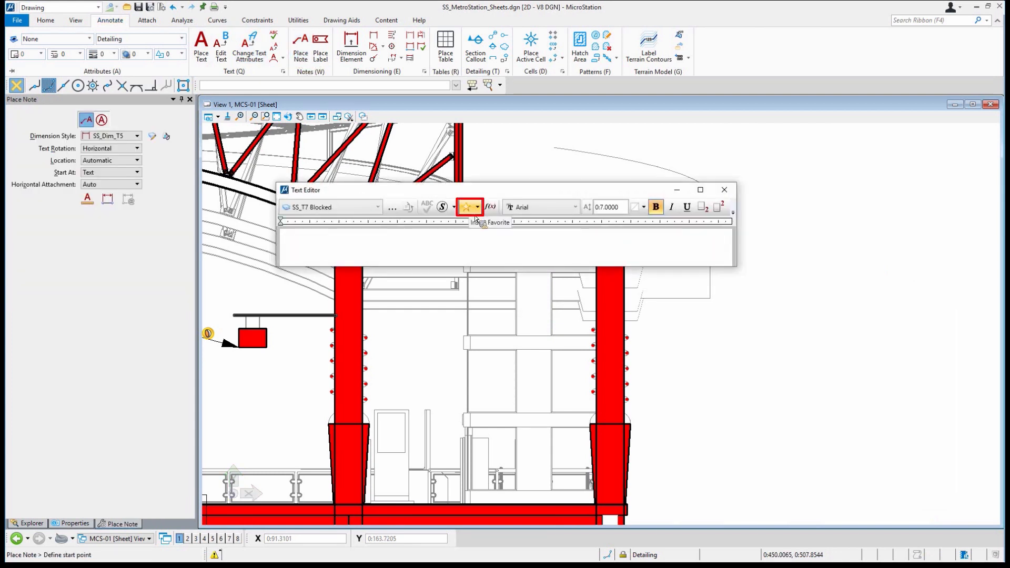
{"action": "left_click", "coordinate": [476, 207]}
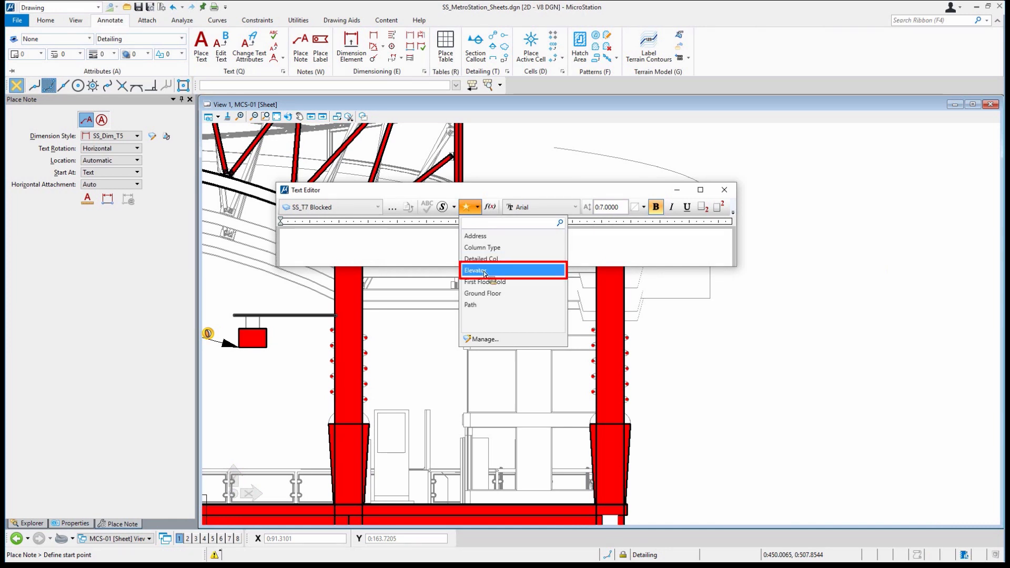
{"action": "left_click", "coordinate": [113, 172]}
{"action": "left_click", "coordinate": [112, 164]}
{"action": "left_click_drag", "start_coordinate": [491, 190], "coordinate": [432, 362]}
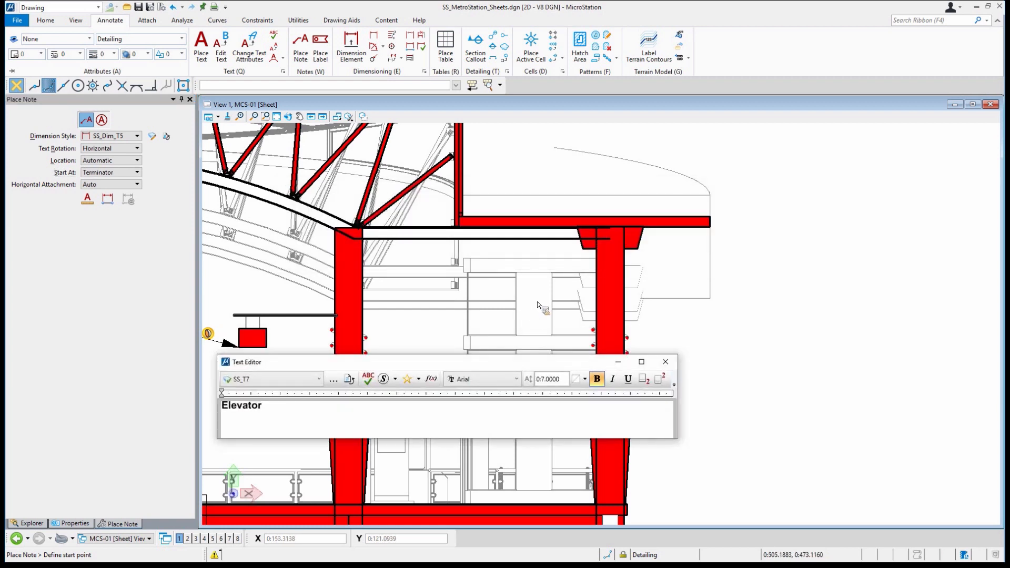
{"action": "left_click", "coordinate": [535, 305]}
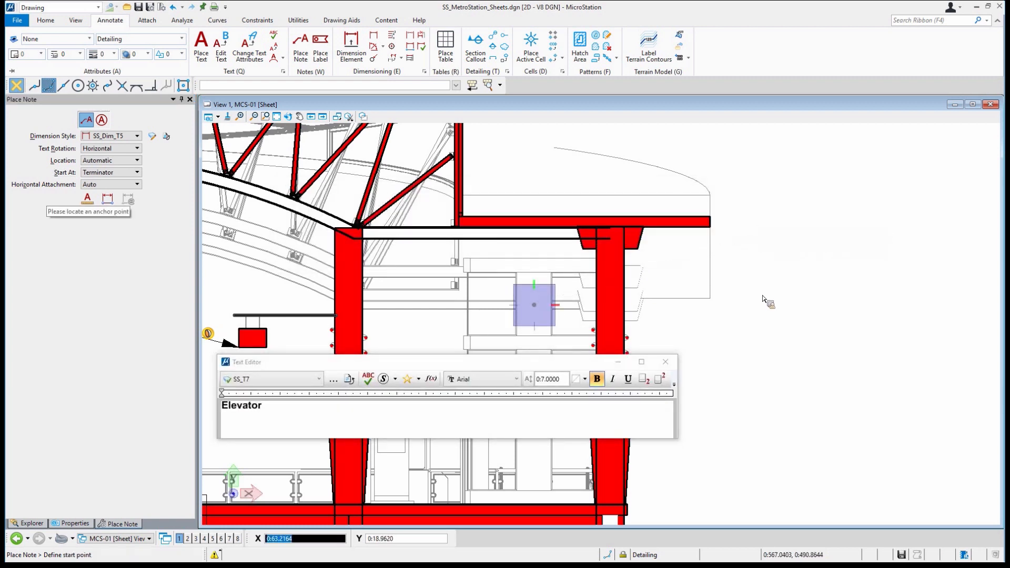
{"action": "left_click", "coordinate": [750, 237]}
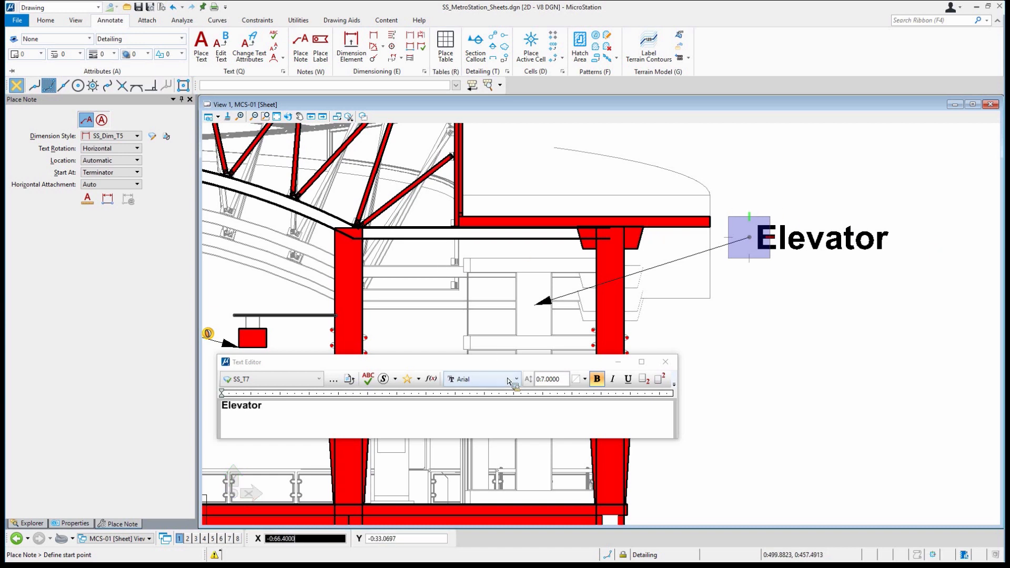
{"action": "left_click_drag", "start_coordinate": [508, 363], "coordinate": [536, 163]}
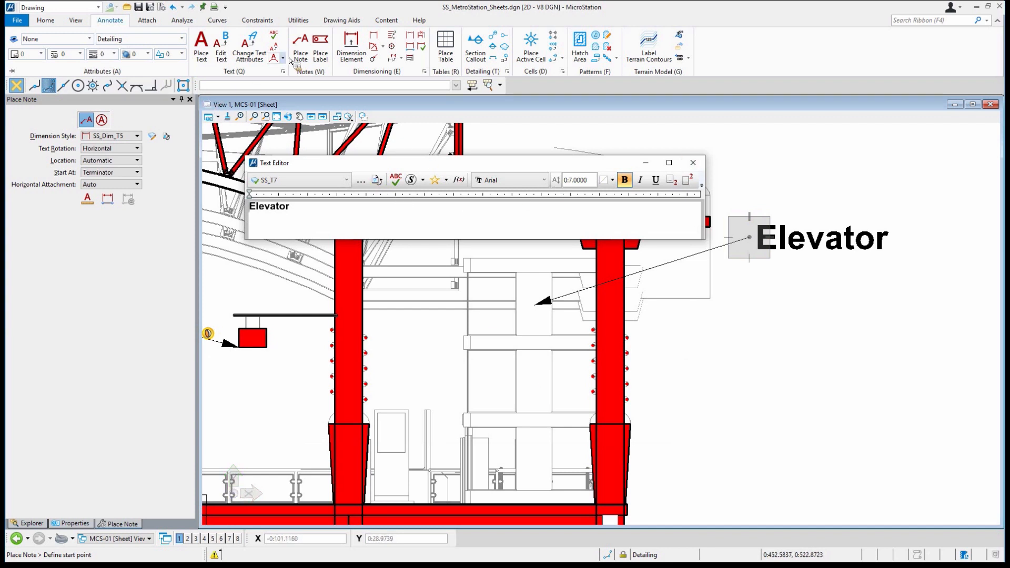
{"action": "left_click", "coordinate": [321, 47]}
{"action": "left_click", "coordinate": [84, 120]}
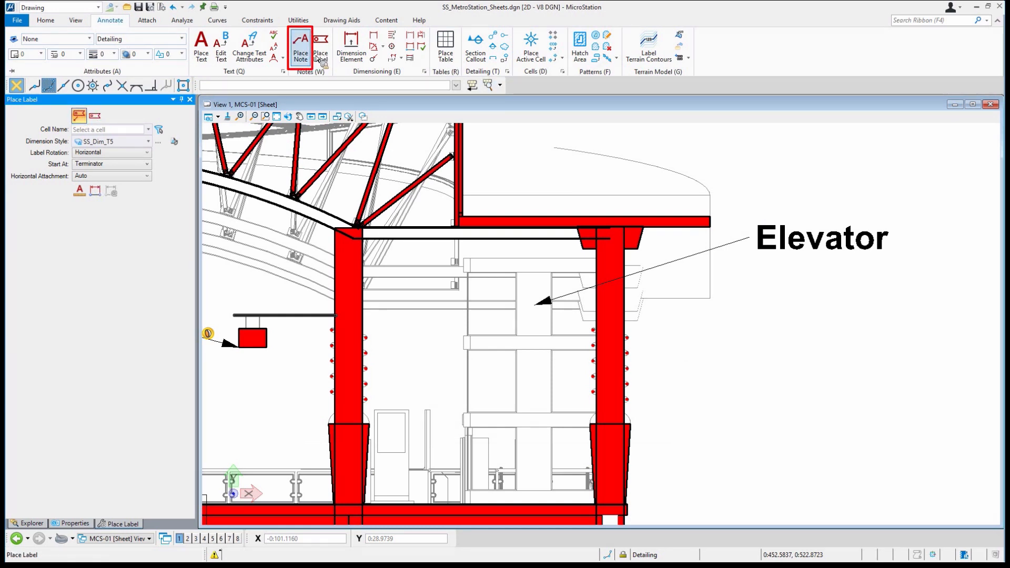
{"action": "left_click", "coordinate": [301, 48]}
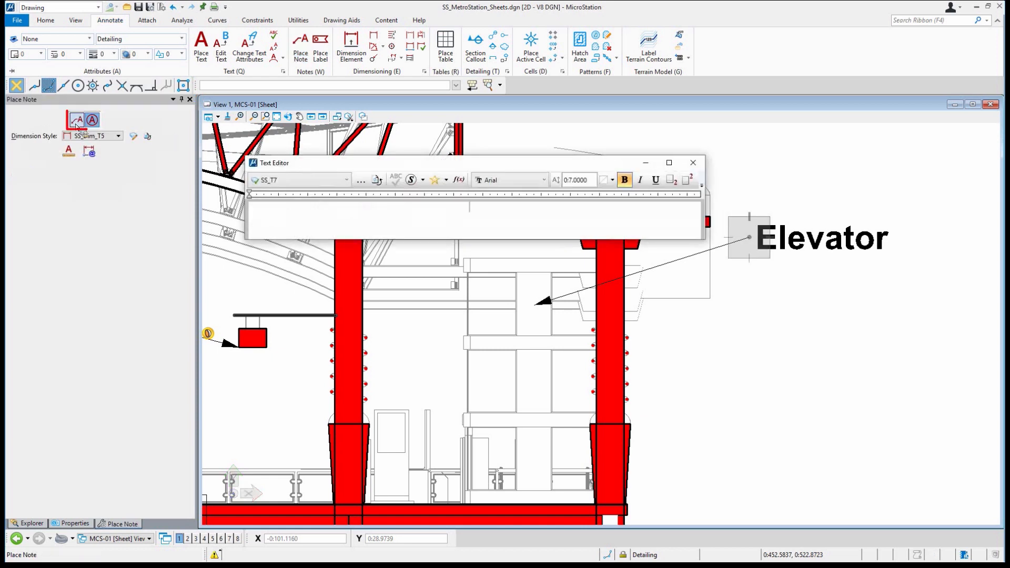
{"action": "left_click", "coordinate": [76, 124]}
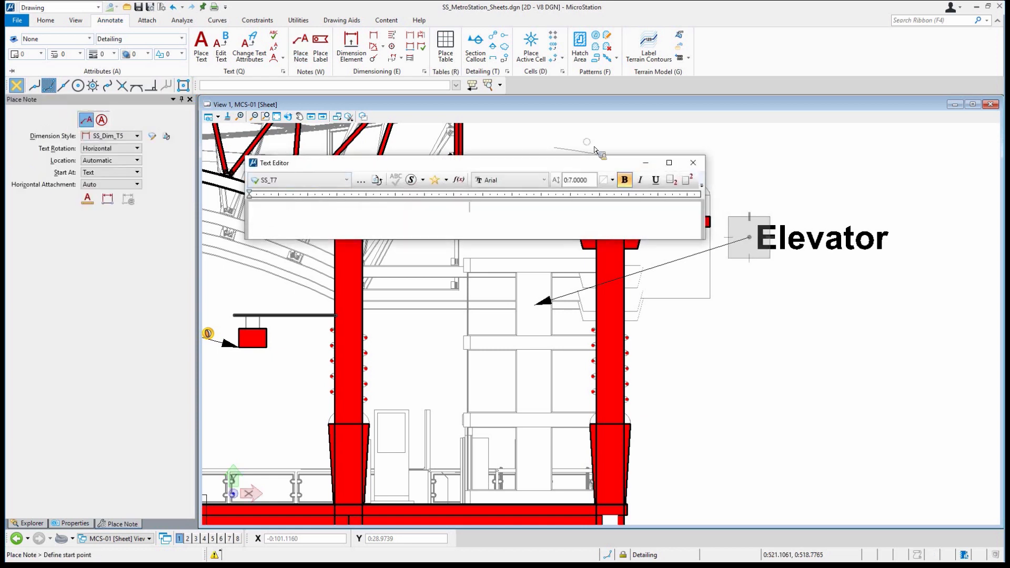
{"action": "left_click", "coordinate": [133, 173]}
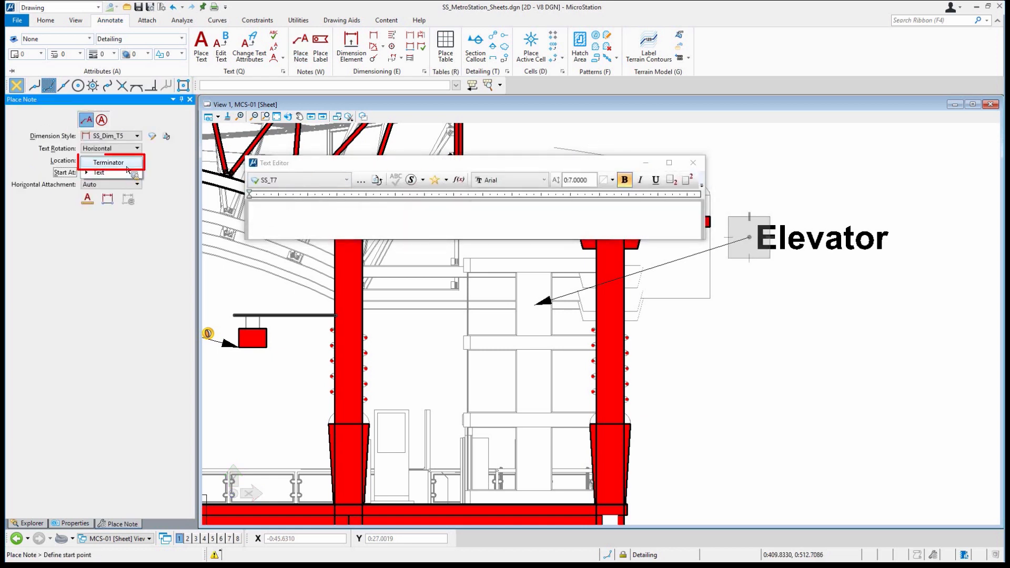
{"action": "left_click", "coordinate": [127, 167]}
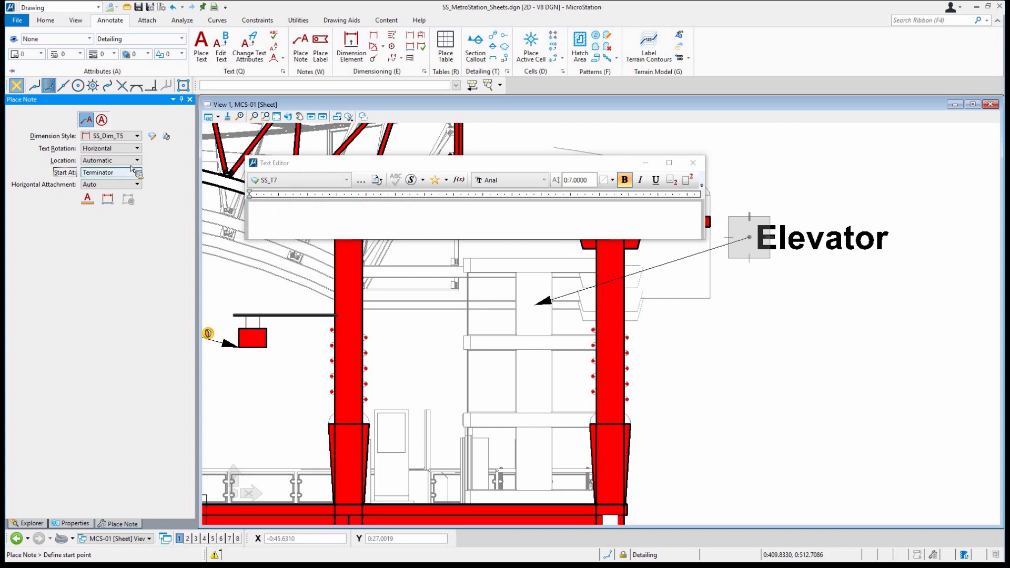
{"action": "left_click", "coordinate": [476, 217]}
{"action": "left_click", "coordinate": [446, 180]}
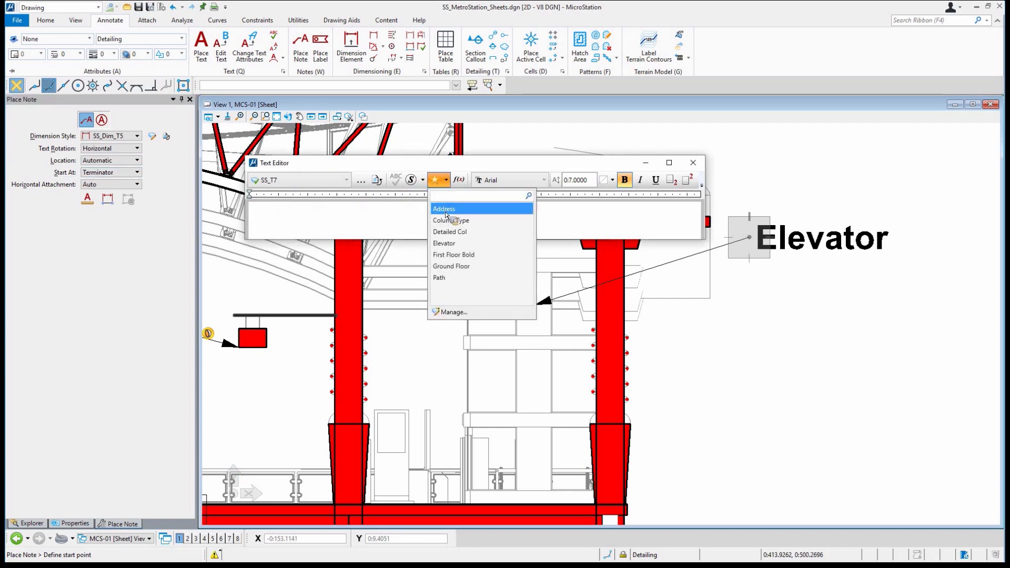
{"action": "left_click", "coordinate": [445, 186]}
{"action": "left_click", "coordinate": [440, 184]}
{"action": "left_click", "coordinate": [456, 180]}
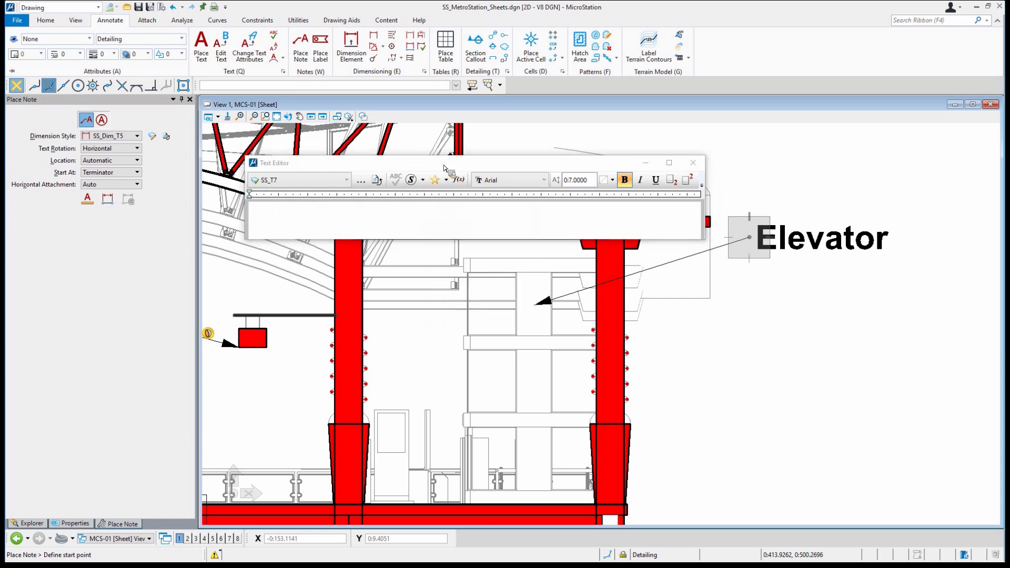
- Place an Elevator Glass cell label, starting at Cell, with its text outside the building below the Elevator note and its arrow on the elevator's left glass
{"action": "left_click", "coordinate": [326, 50]}
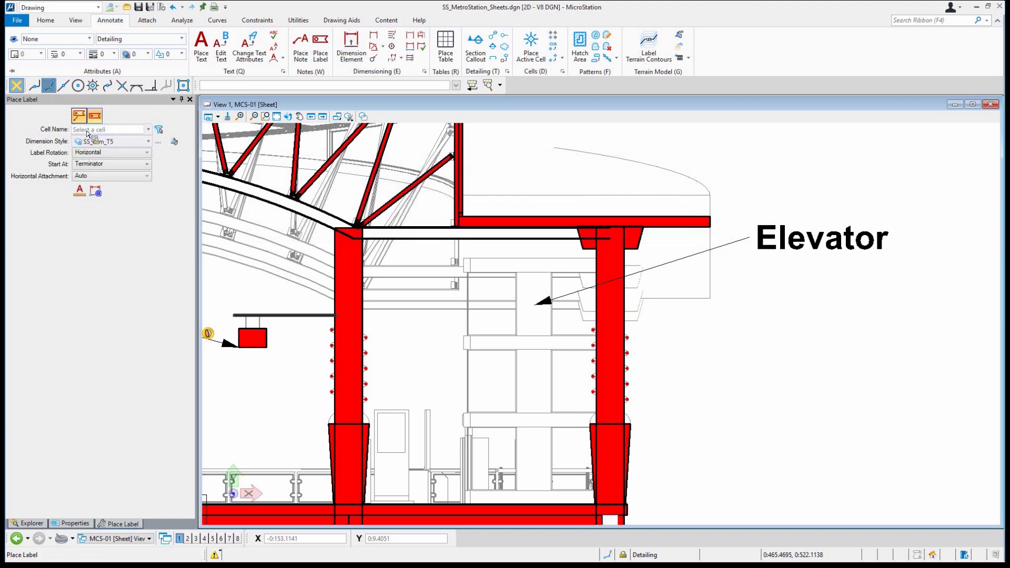
{"action": "left_click", "coordinate": [148, 129]}
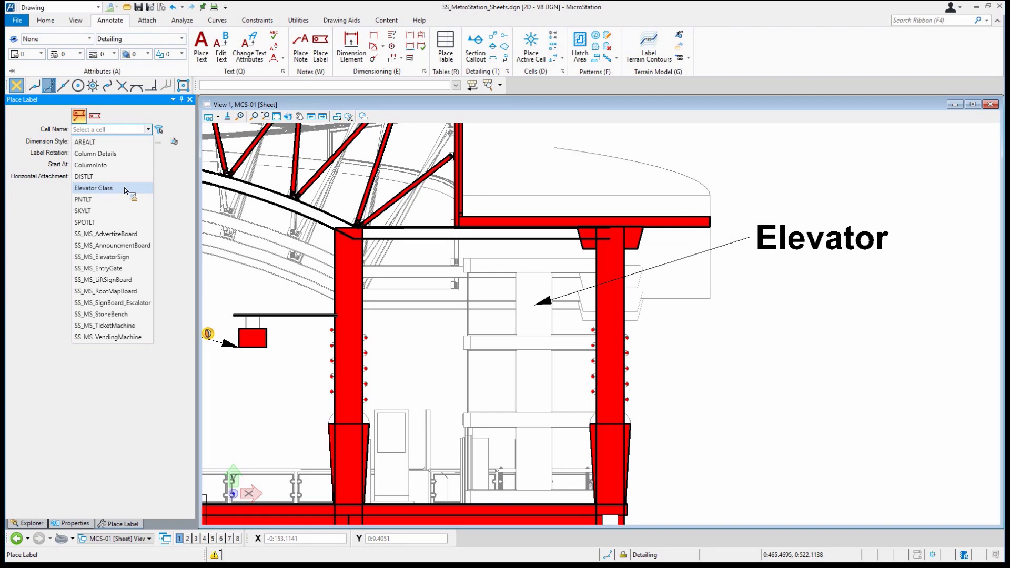
{"action": "left_click", "coordinate": [158, 117]}
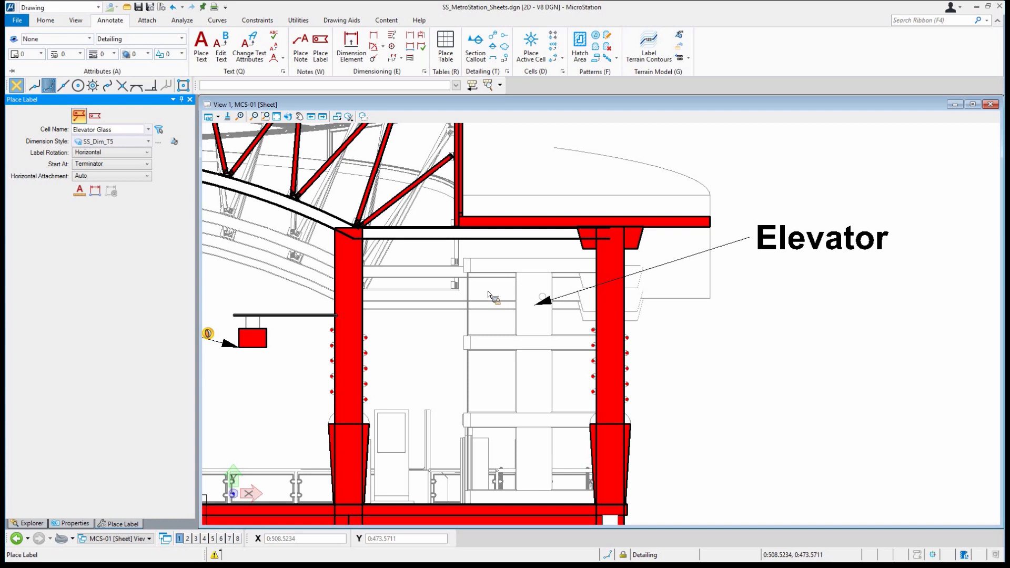
{"action": "scroll", "coordinate": [529, 389], "scroll_direction": "up", "scroll_amount": 2}
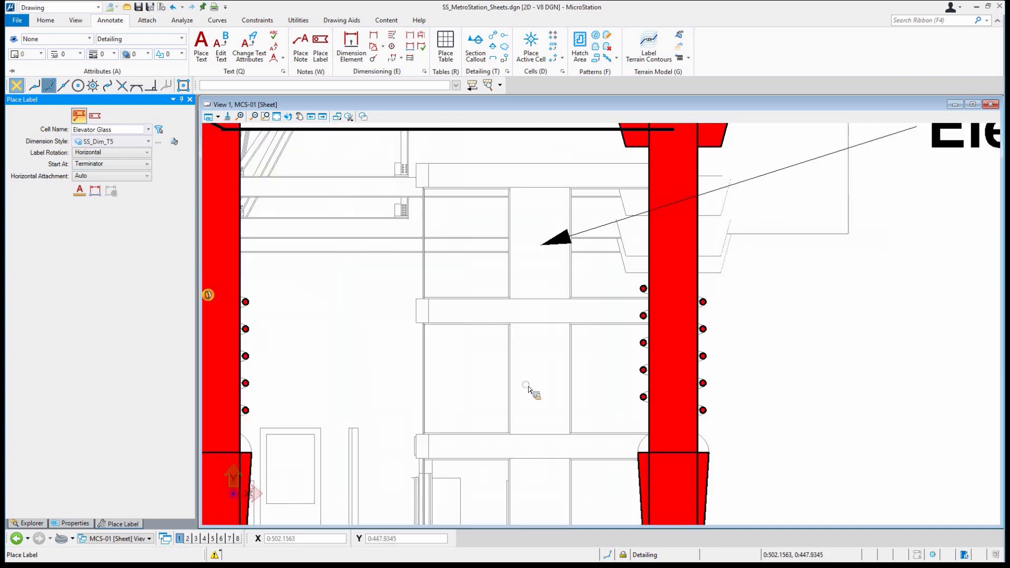
{"action": "left_click", "coordinate": [133, 166]}
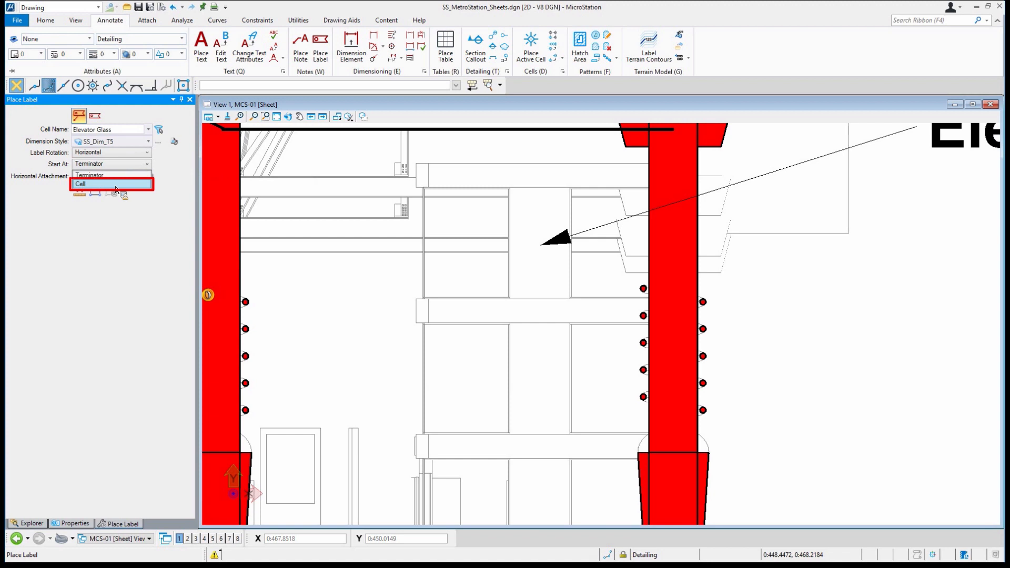
{"action": "left_click", "coordinate": [114, 184]}
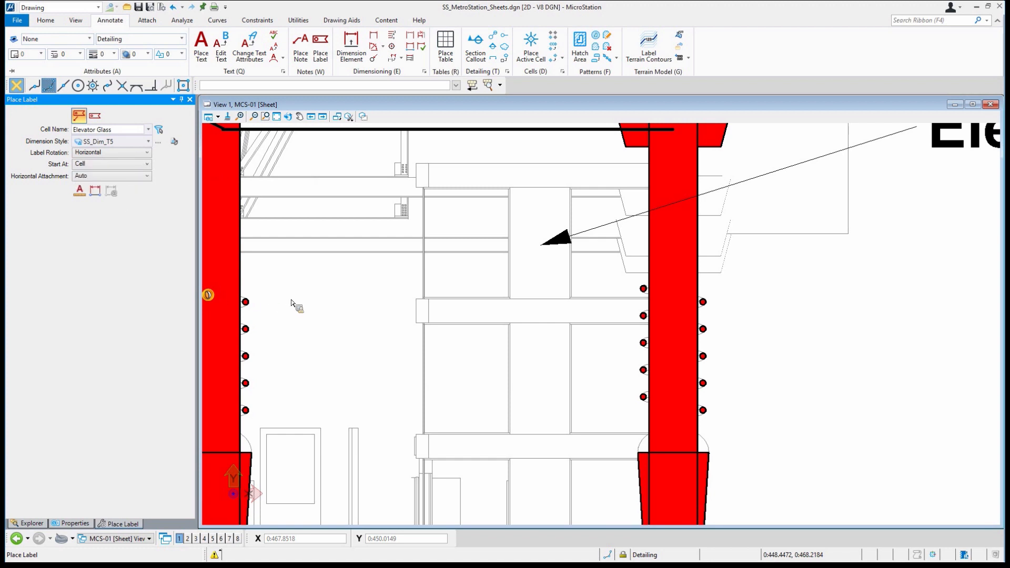
{"action": "left_click", "coordinate": [922, 325]}
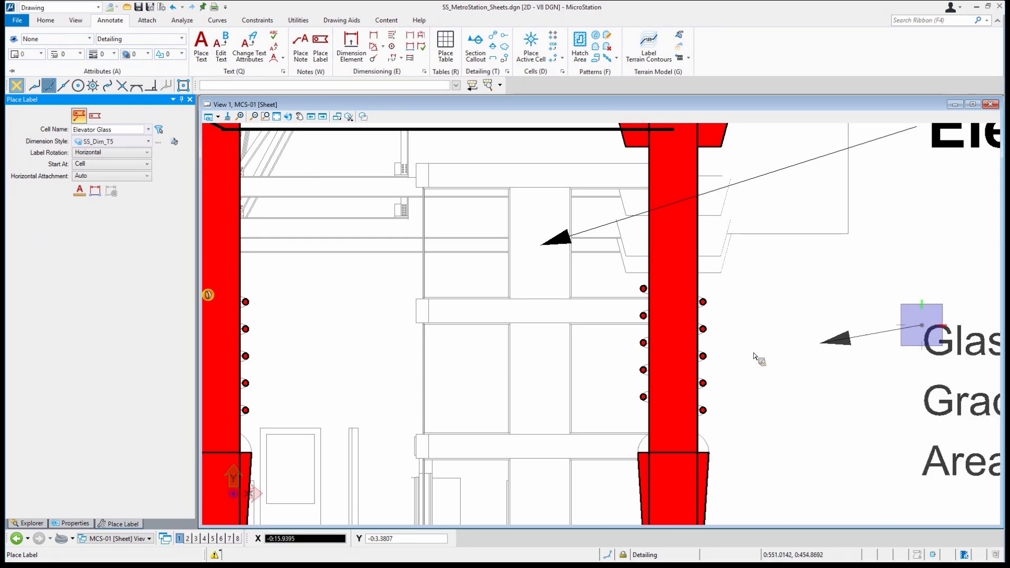
{"action": "scroll", "coordinate": [732, 360], "scroll_direction": "down", "scroll_amount": 4}
{"action": "scroll", "coordinate": [744, 365], "scroll_direction": "up", "scroll_amount": 2}
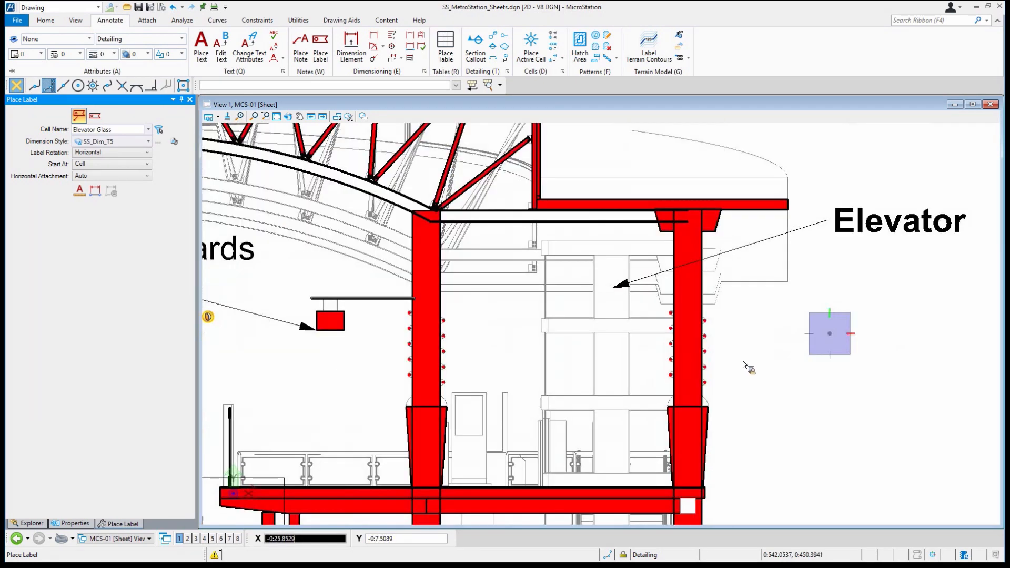
{"action": "scroll", "coordinate": [739, 365], "scroll_direction": "up", "scroll_amount": 2}
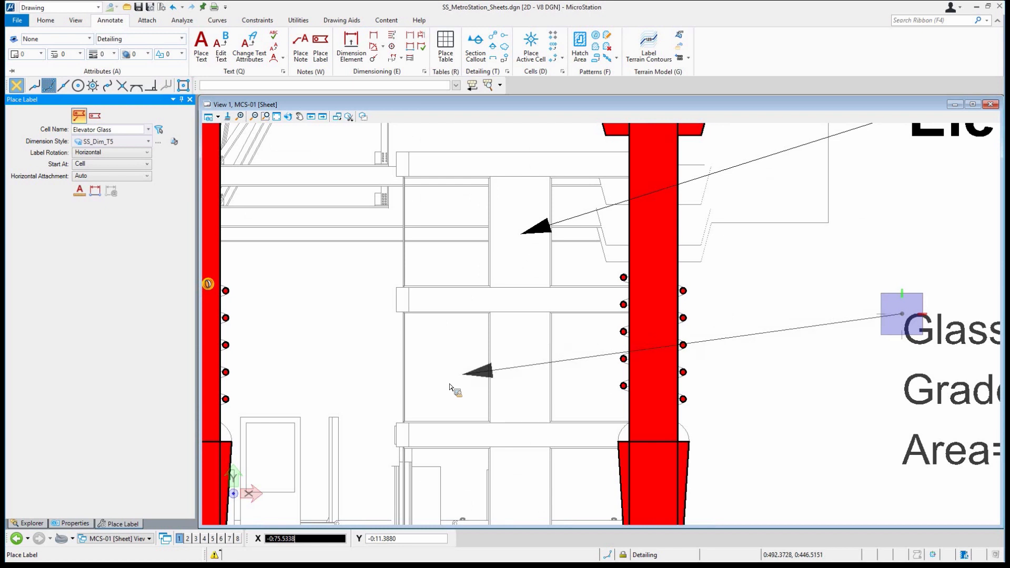
{"action": "scroll", "coordinate": [553, 352], "scroll_direction": "up", "scroll_amount": 3}
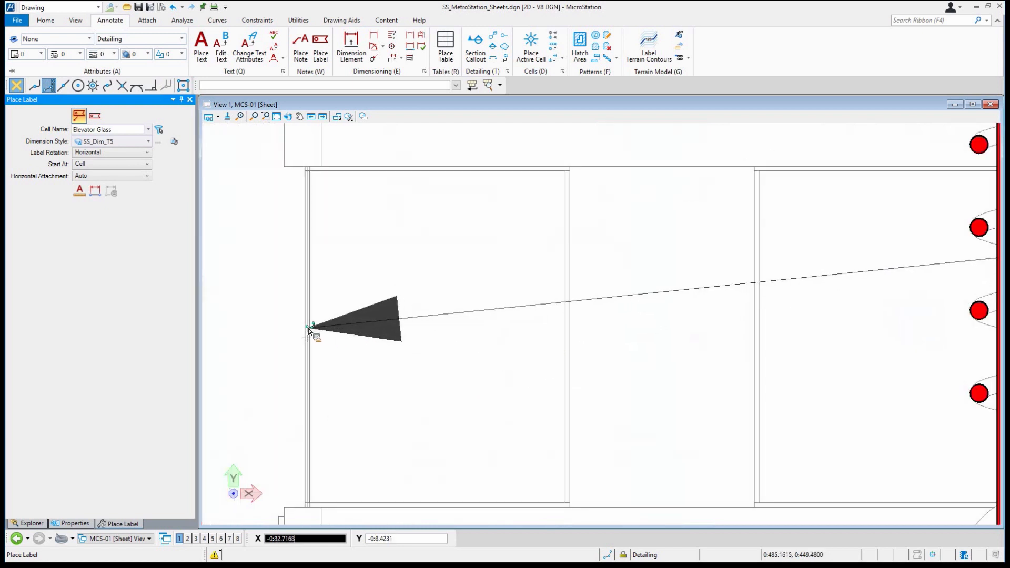
{"action": "scroll", "coordinate": [309, 341], "scroll_direction": "up", "scroll_amount": 3}
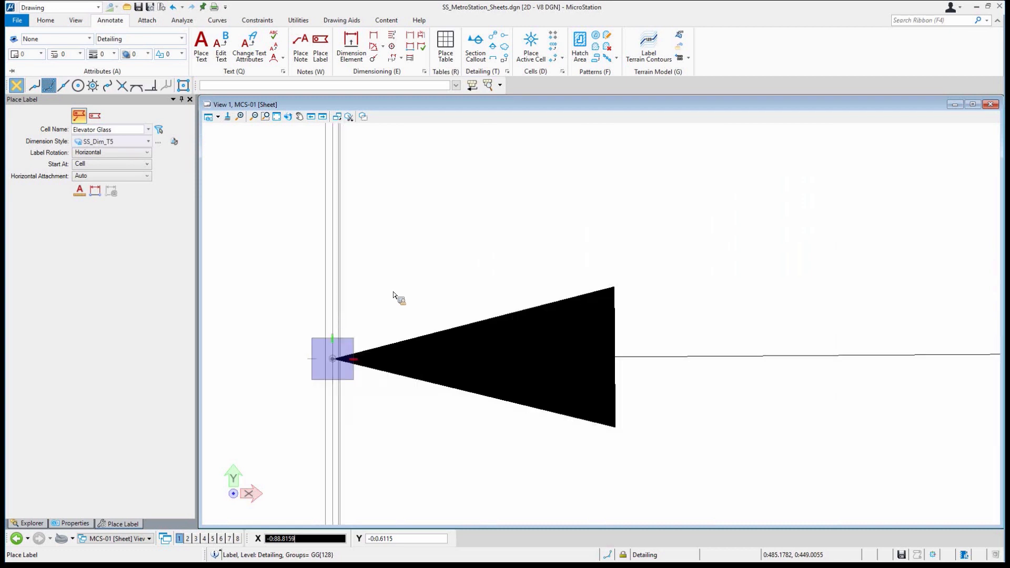
{"action": "scroll", "coordinate": [393, 293], "scroll_direction": "down", "scroll_amount": 3}
{"action": "scroll", "coordinate": [394, 288], "scroll_direction": "down", "scroll_amount": 3}
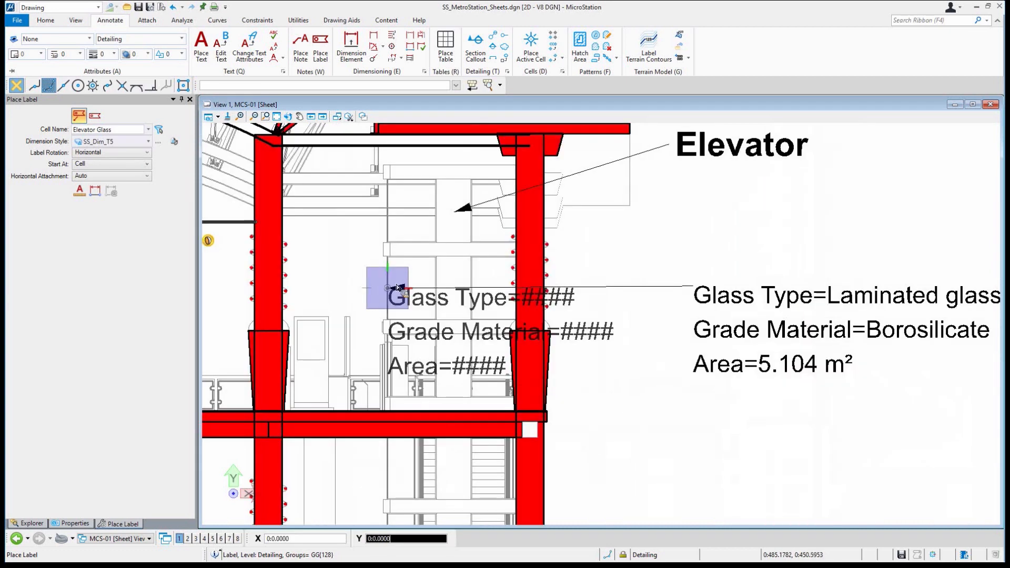
{"action": "scroll", "coordinate": [429, 286], "scroll_direction": "down", "scroll_amount": 2}
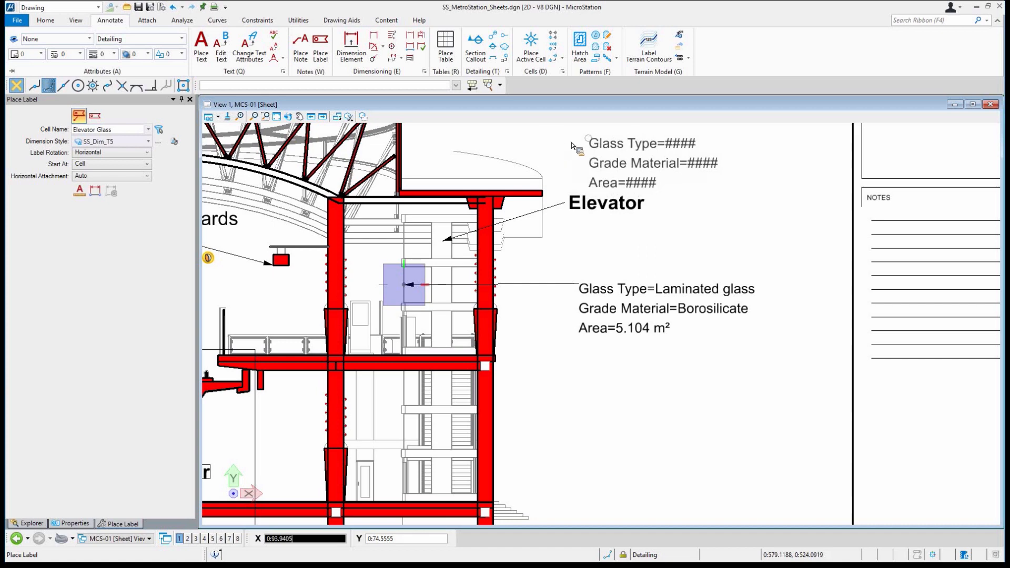
- Leave label placement and examine the element details of the elevator glass at the tip of the label's arrow
{"action": "right_click", "coordinate": [620, 155]}
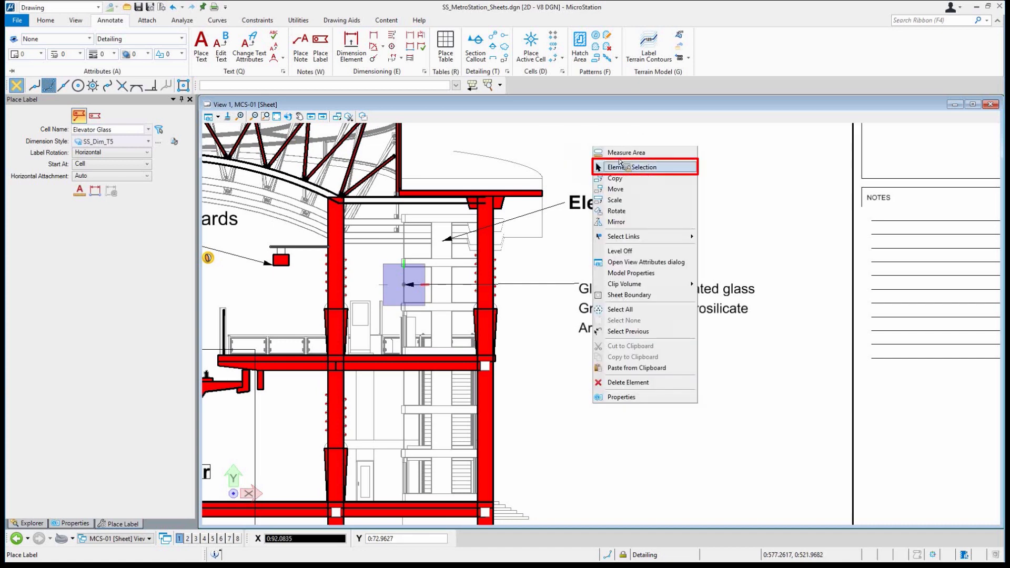
{"action": "left_click", "coordinate": [621, 167]}
{"action": "scroll", "coordinate": [432, 278], "scroll_direction": "up", "scroll_amount": 7}
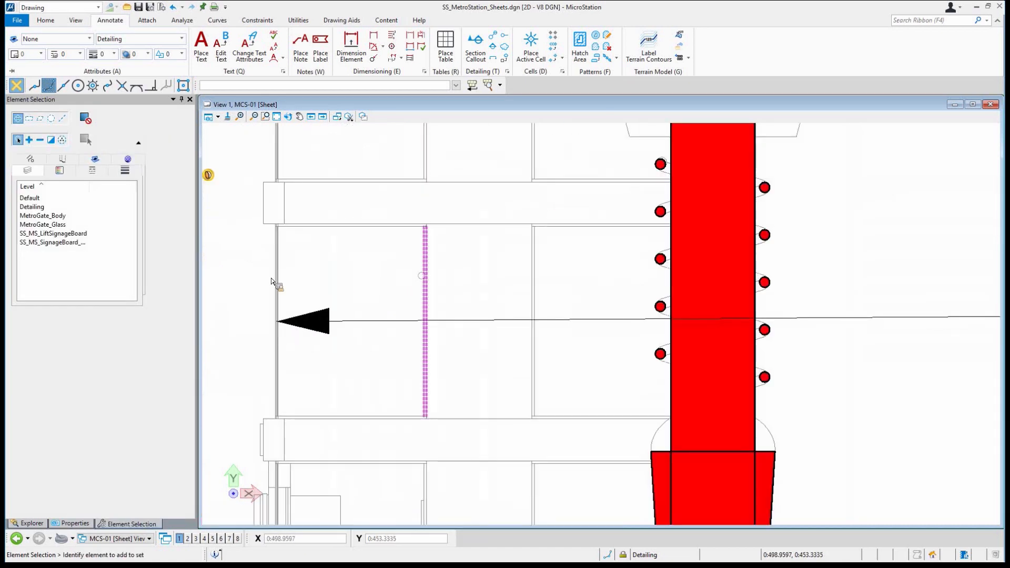
{"action": "scroll", "coordinate": [276, 290], "scroll_direction": "up", "scroll_amount": 5}
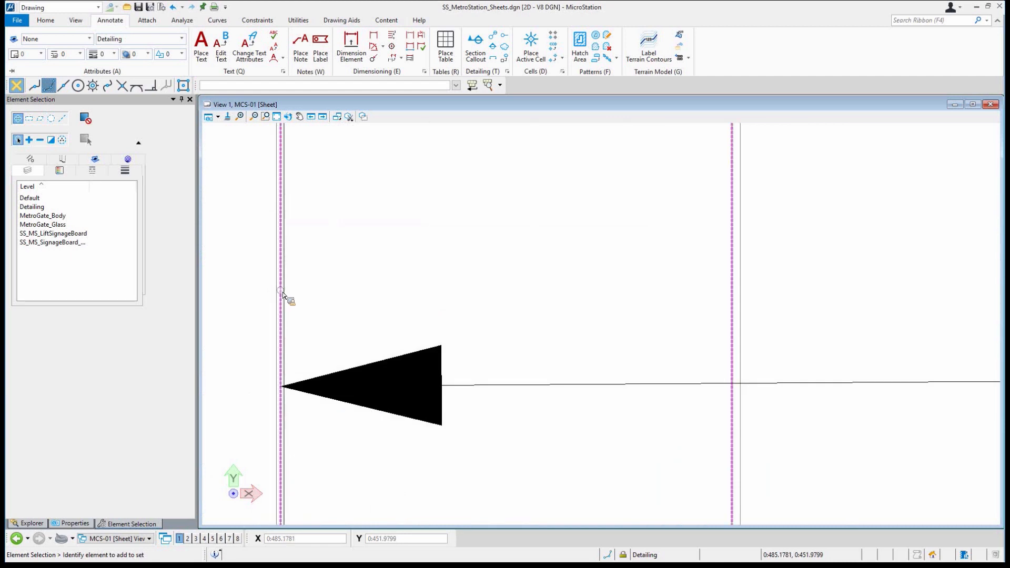
{"action": "mouse_move", "coordinate": [283, 295]}
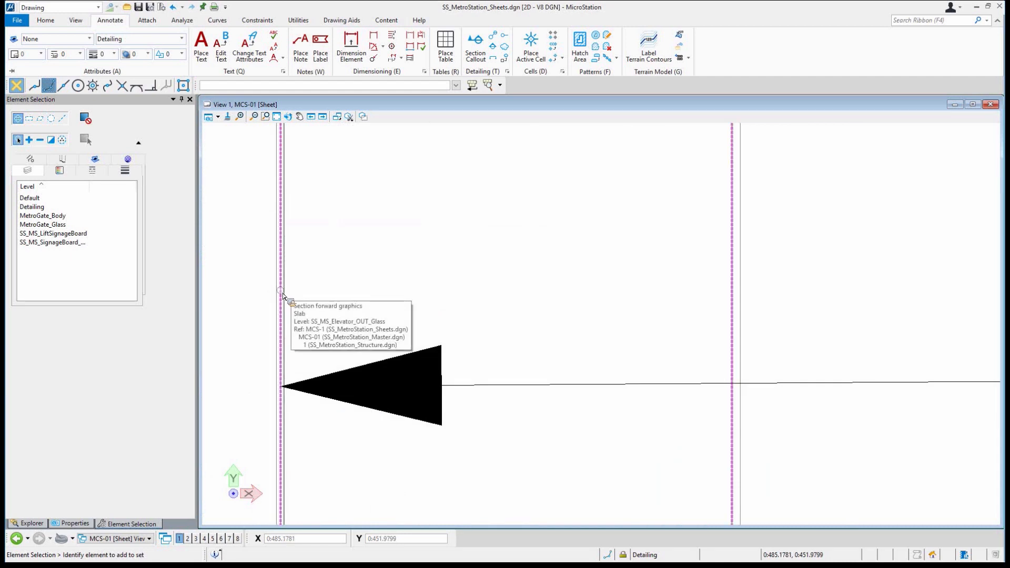
{"action": "scroll", "coordinate": [284, 300], "scroll_direction": "down", "scroll_amount": 10}
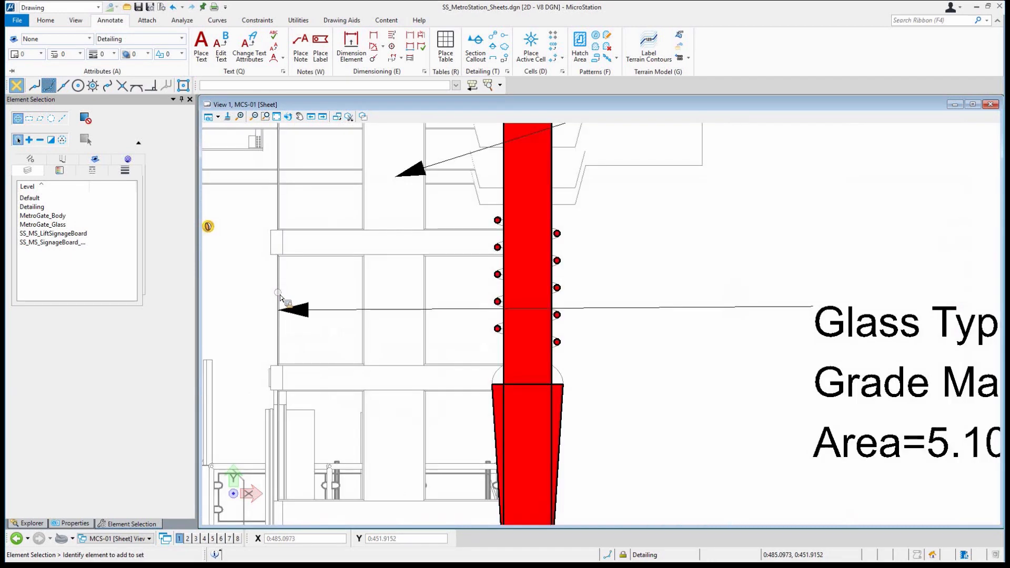
{"action": "scroll", "coordinate": [692, 400], "scroll_direction": "down", "scroll_amount": 2}
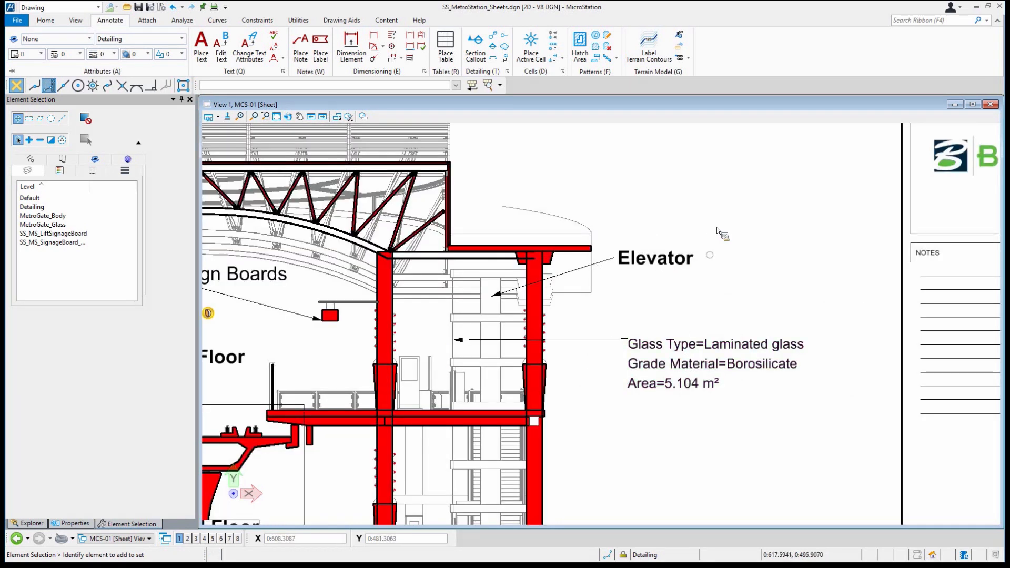
- Place a Column Details cell label, starting at Terminator, with its arrow on the central column's footing and its text below the building's right end
{"action": "scroll", "coordinate": [658, 314], "scroll_direction": "down", "scroll_amount": 6}
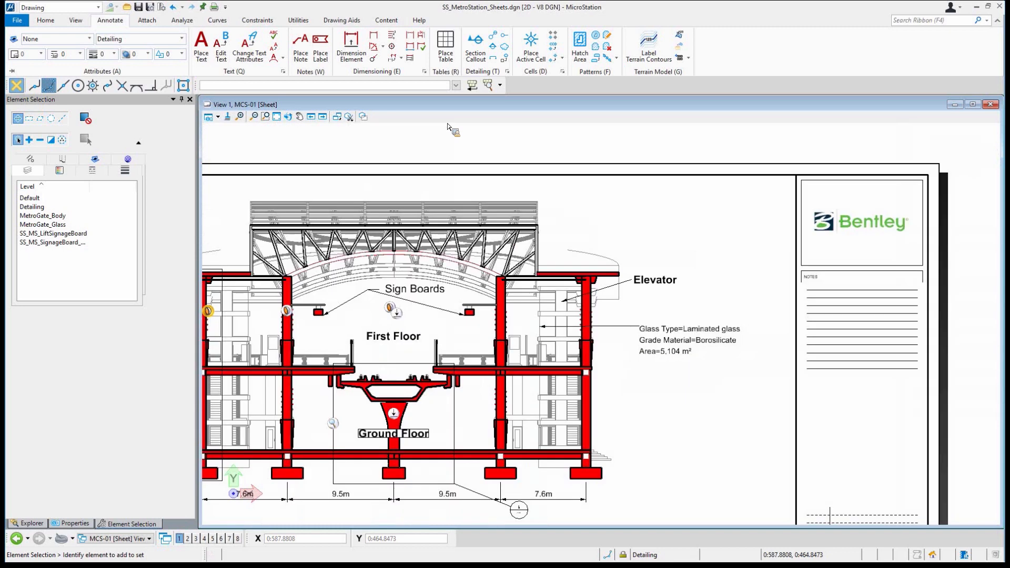
{"action": "scroll", "coordinate": [578, 378], "scroll_direction": "up", "scroll_amount": 3}
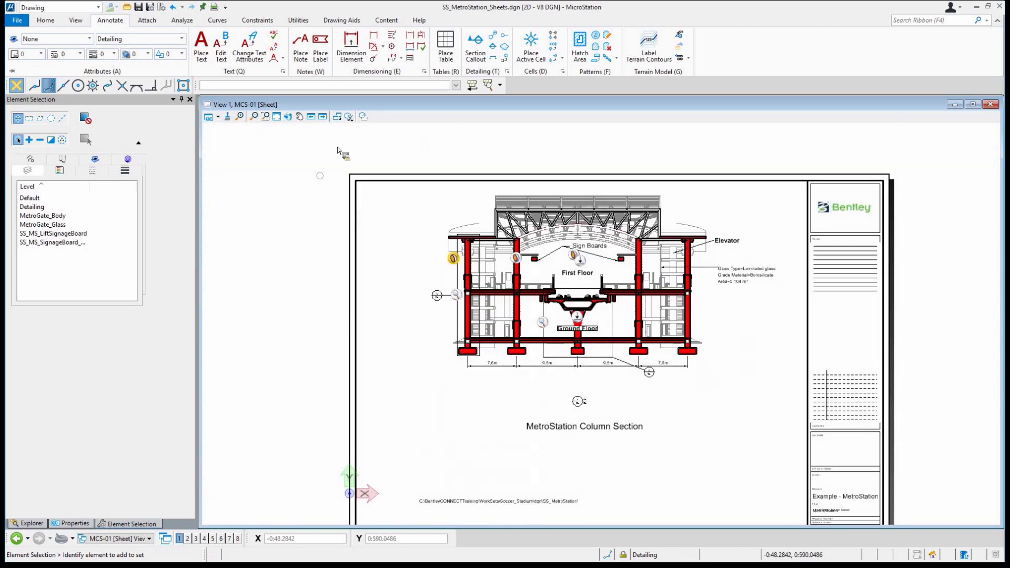
{"action": "left_click", "coordinate": [302, 48]}
{"action": "left_click", "coordinate": [321, 48]}
{"action": "left_click", "coordinate": [149, 132]}
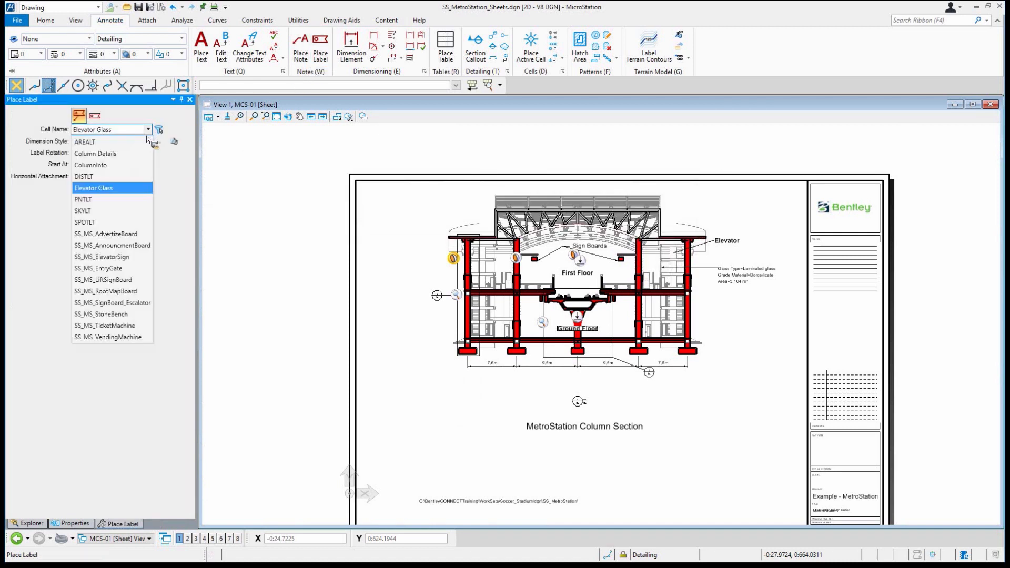
{"action": "left_click", "coordinate": [121, 154]}
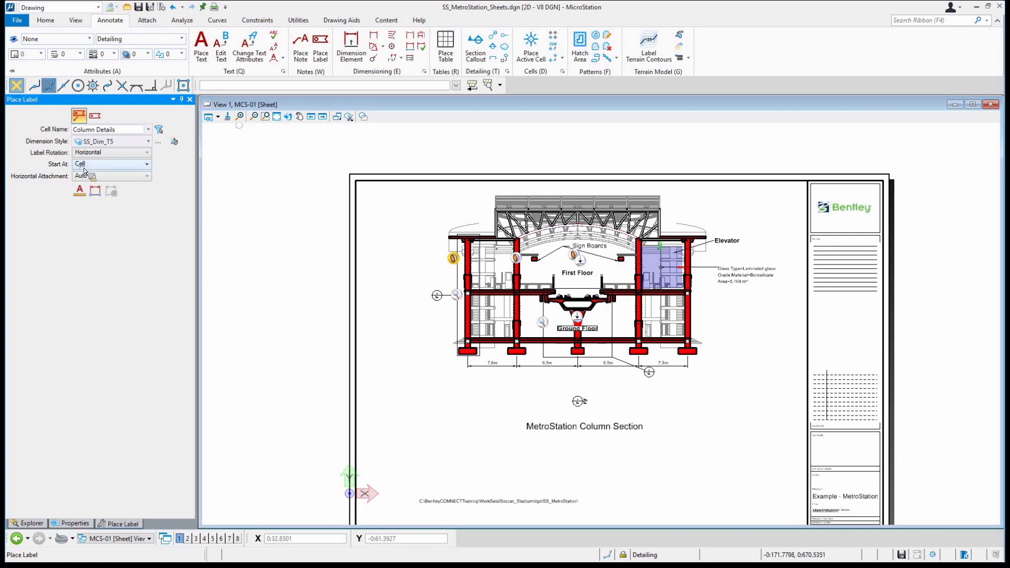
{"action": "left_click", "coordinate": [103, 164]}
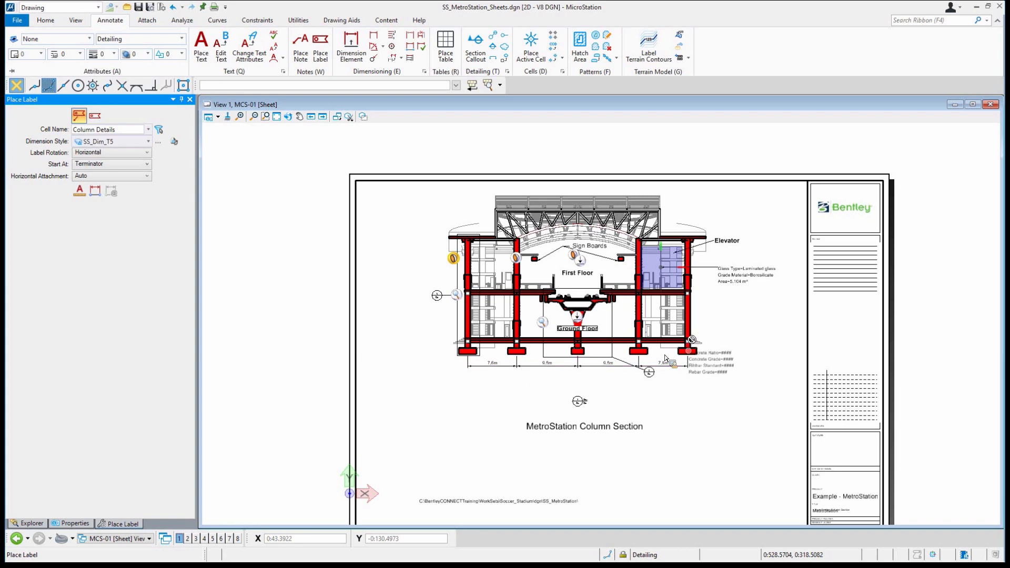
{"action": "scroll", "coordinate": [642, 358], "scroll_direction": "up", "scroll_amount": 7}
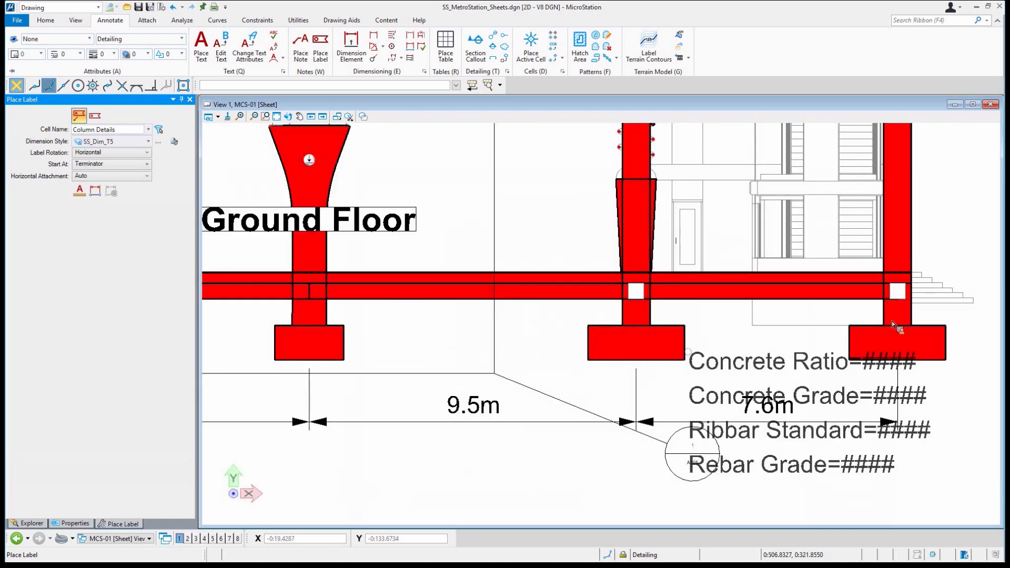
{"action": "scroll", "coordinate": [689, 318], "scroll_direction": "down", "scroll_amount": 7}
{"action": "scroll", "coordinate": [690, 326], "scroll_direction": "up", "scroll_amount": 4}
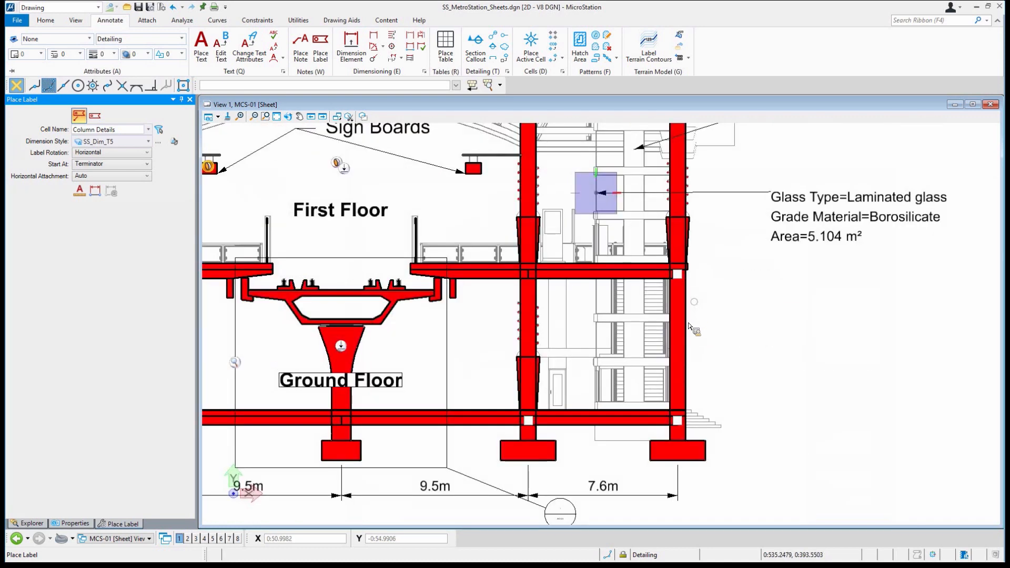
{"action": "scroll", "coordinate": [686, 352], "scroll_direction": "up", "scroll_amount": 2}
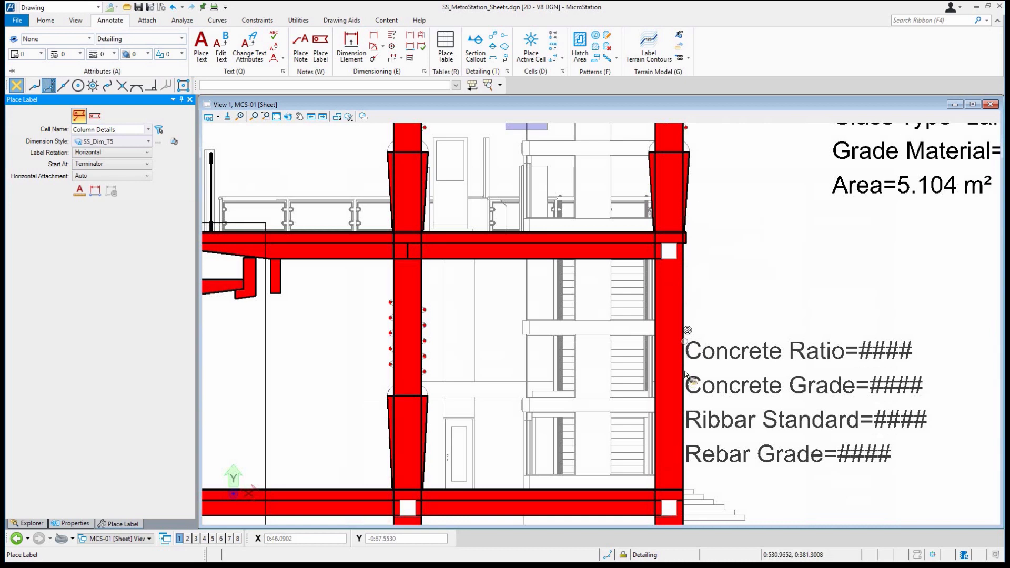
{"action": "scroll", "coordinate": [681, 184], "scroll_direction": "down", "scroll_amount": 2}
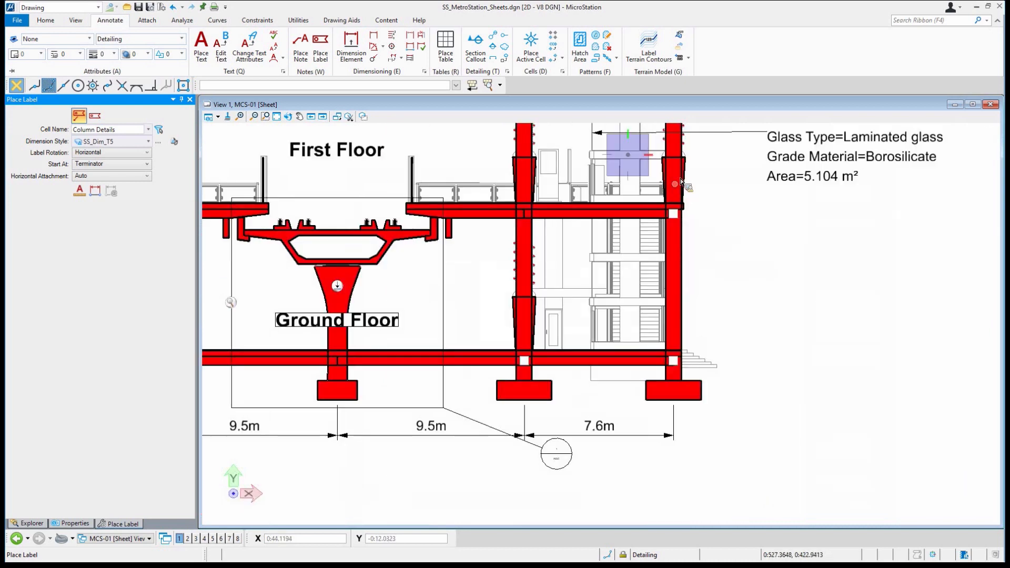
{"action": "scroll", "coordinate": [682, 181], "scroll_direction": "down", "scroll_amount": 2}
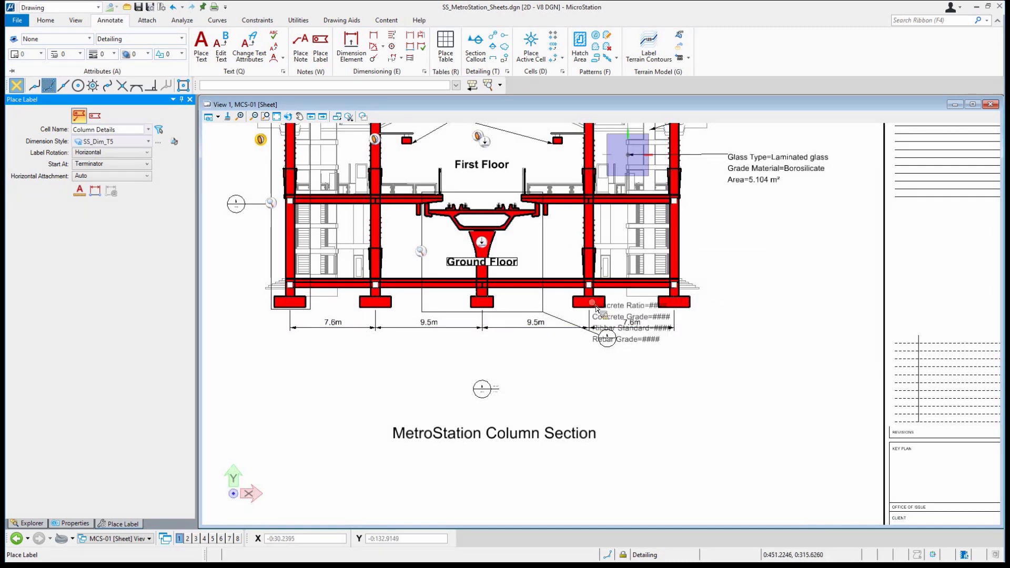
{"action": "left_click", "coordinate": [495, 303]}
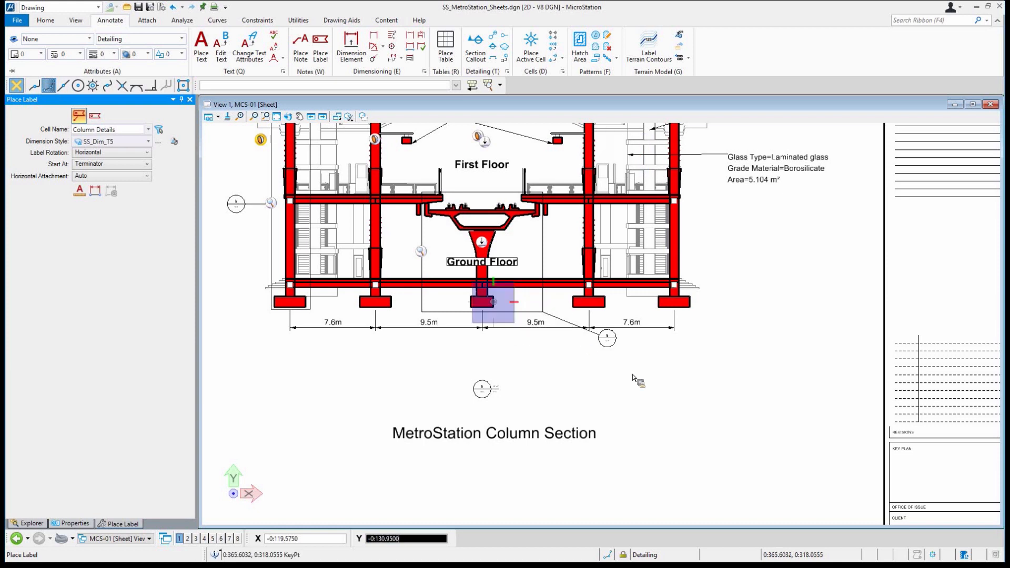
{"action": "left_click", "coordinate": [705, 383]}
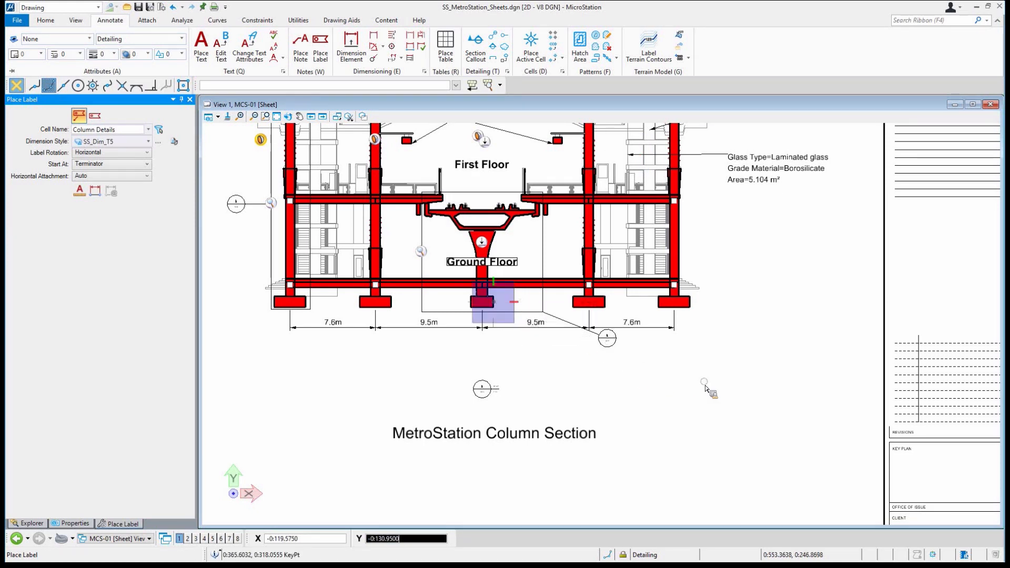
{"action": "left_click", "coordinate": [705, 383]}
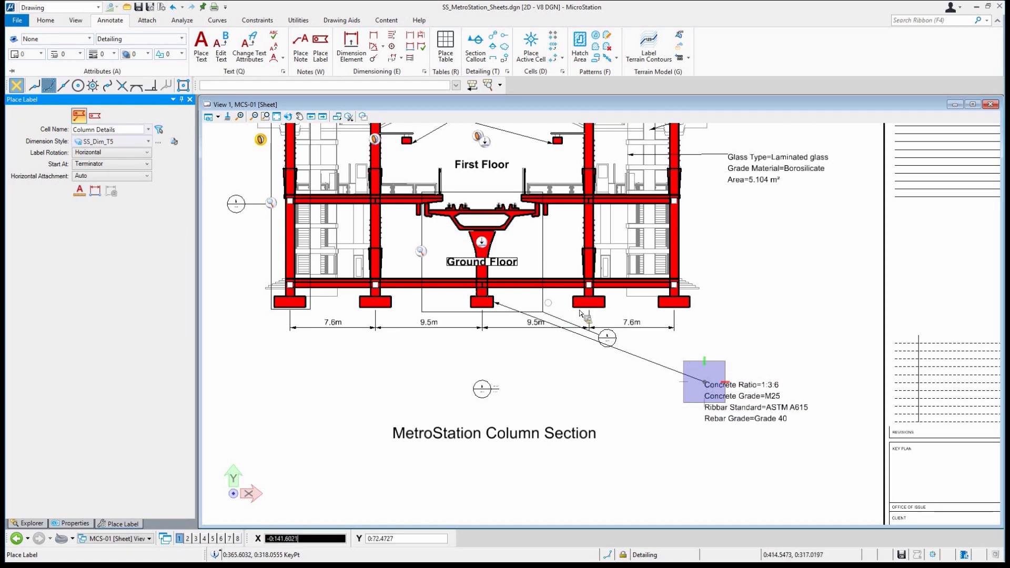
{"action": "mouse_move", "coordinate": [578, 331]}
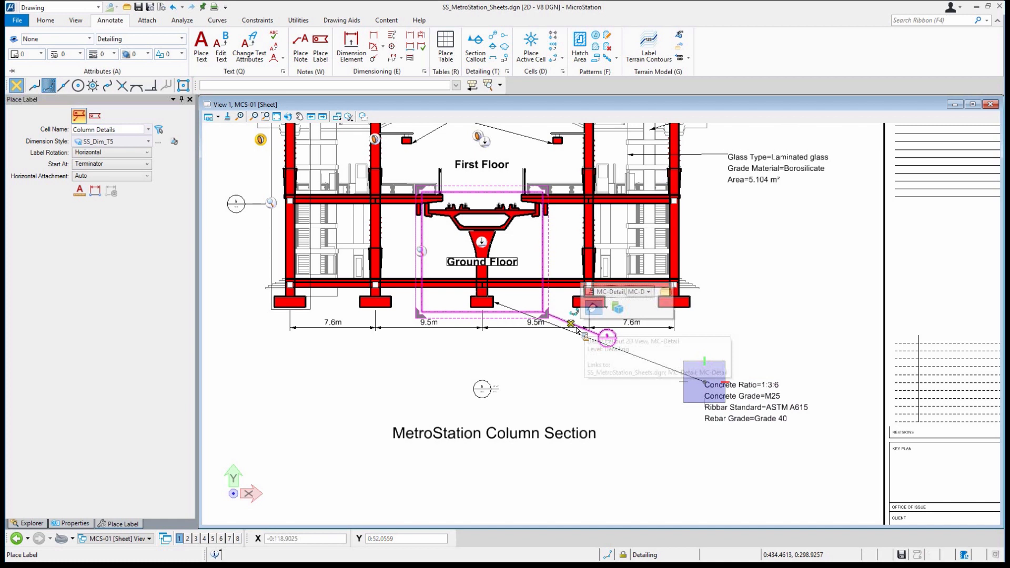